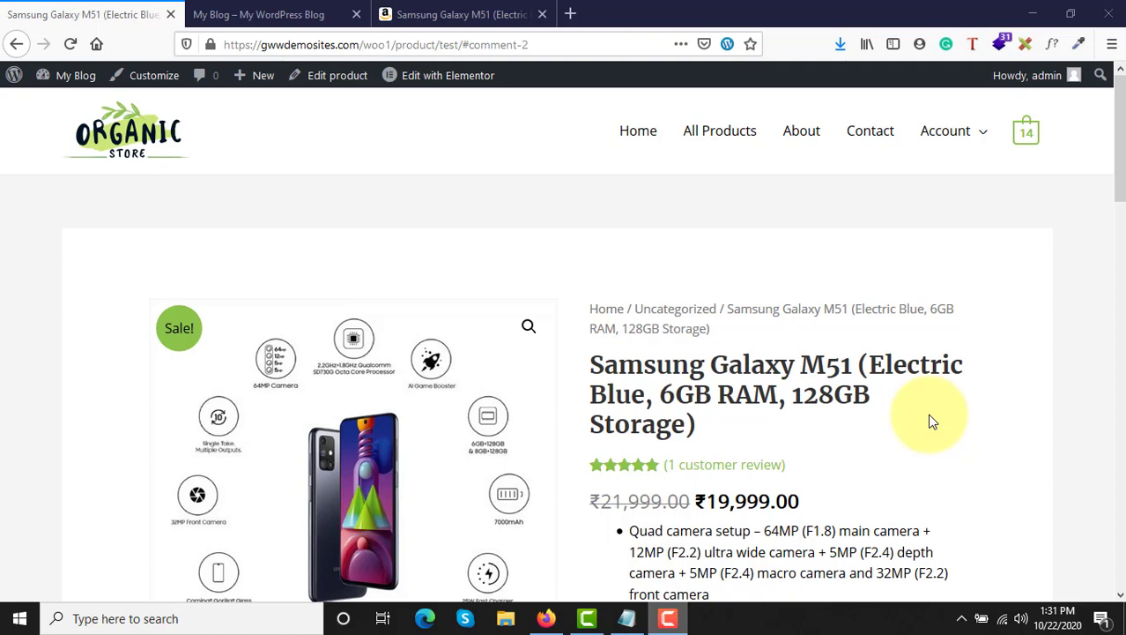
- Look over the Samsung Galaxy M51 product page, including its title, price, feature summary and Amazon link
{"action": "scroll", "coordinate": [933, 421], "scroll_direction": "down", "scroll_amount": 2}
{"action": "scroll", "coordinate": [932, 421], "scroll_direction": "up", "scroll_amount": 1}
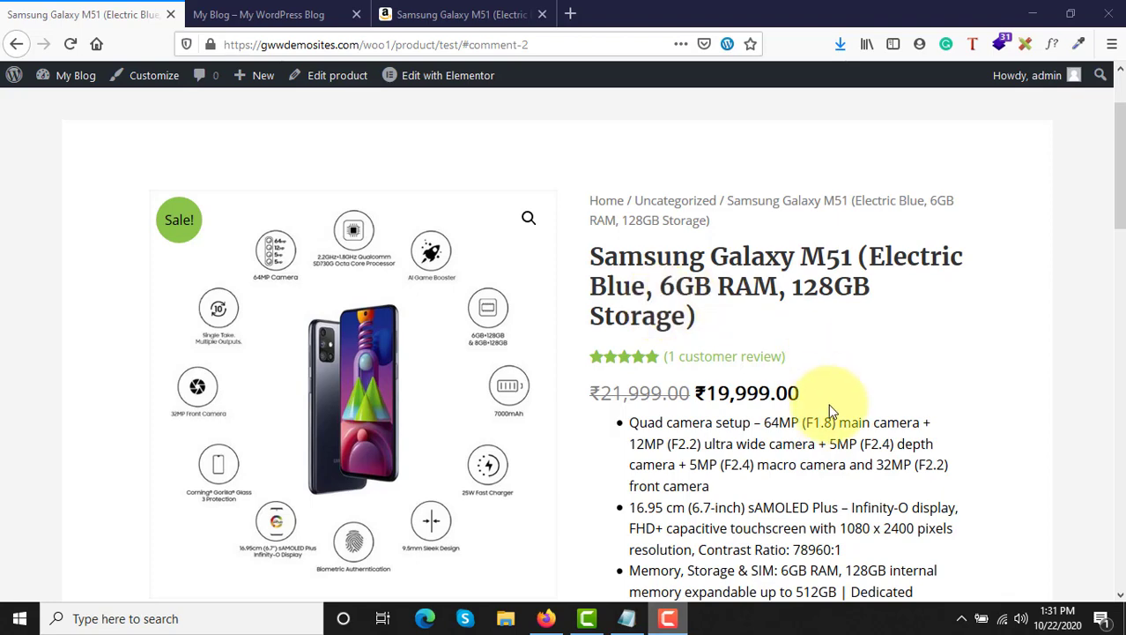
{"action": "scroll", "coordinate": [828, 403], "scroll_direction": "down", "scroll_amount": 3}
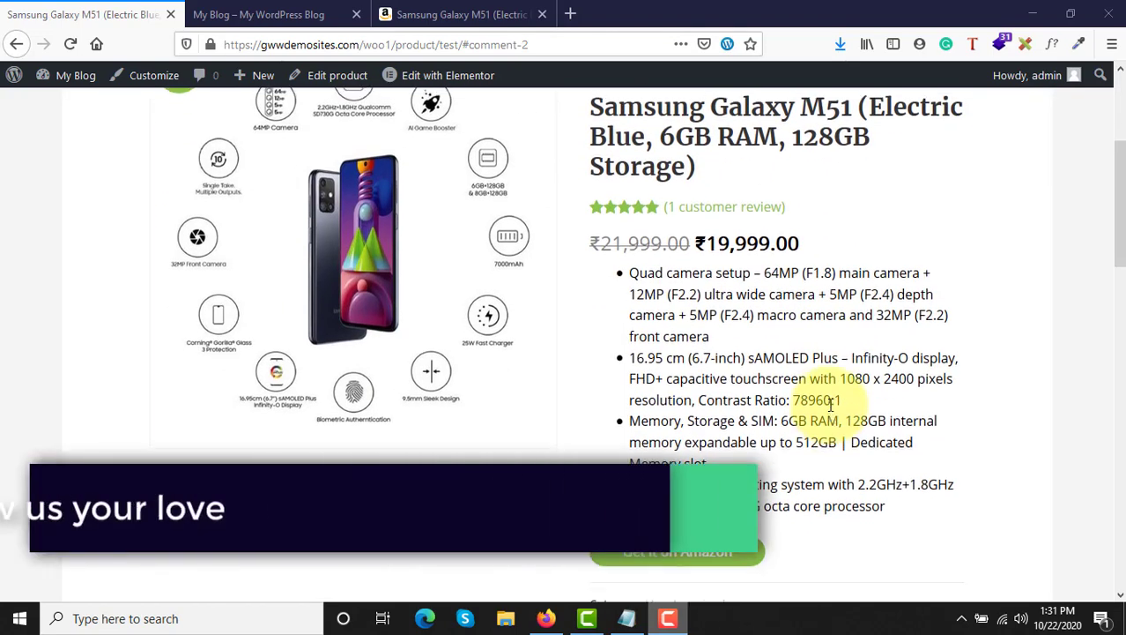
{"action": "scroll", "coordinate": [829, 408], "scroll_direction": "up", "scroll_amount": 2}
{"action": "scroll", "coordinate": [828, 405], "scroll_direction": "up", "scroll_amount": 3}
{"action": "scroll", "coordinate": [828, 405], "scroll_direction": "down", "scroll_amount": 6}
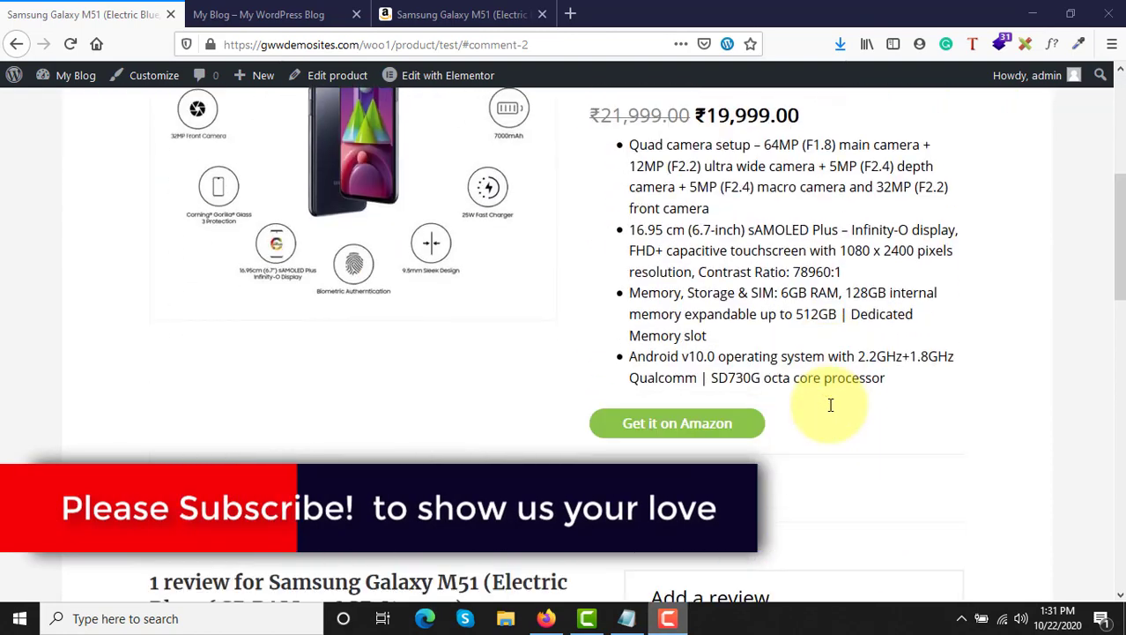
{"action": "scroll", "coordinate": [831, 407], "scroll_direction": "up", "scroll_amount": 6}
{"action": "scroll", "coordinate": [829, 406], "scroll_direction": "down", "scroll_amount": 3}
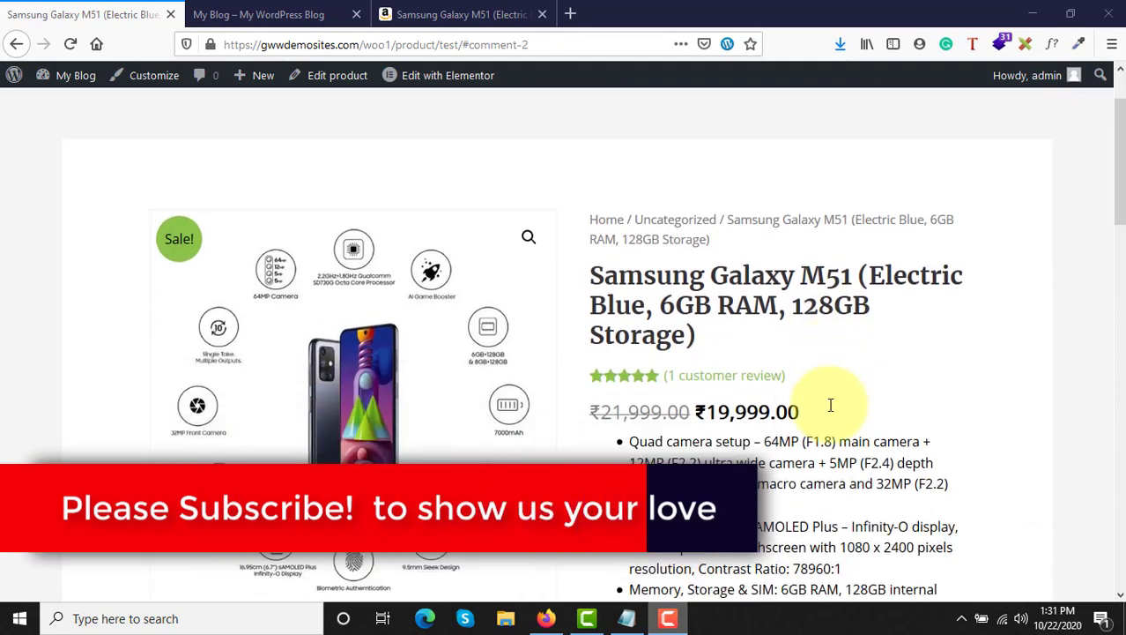
{"action": "left_click_drag", "start_coordinate": [592, 238], "coordinate": [786, 263]}
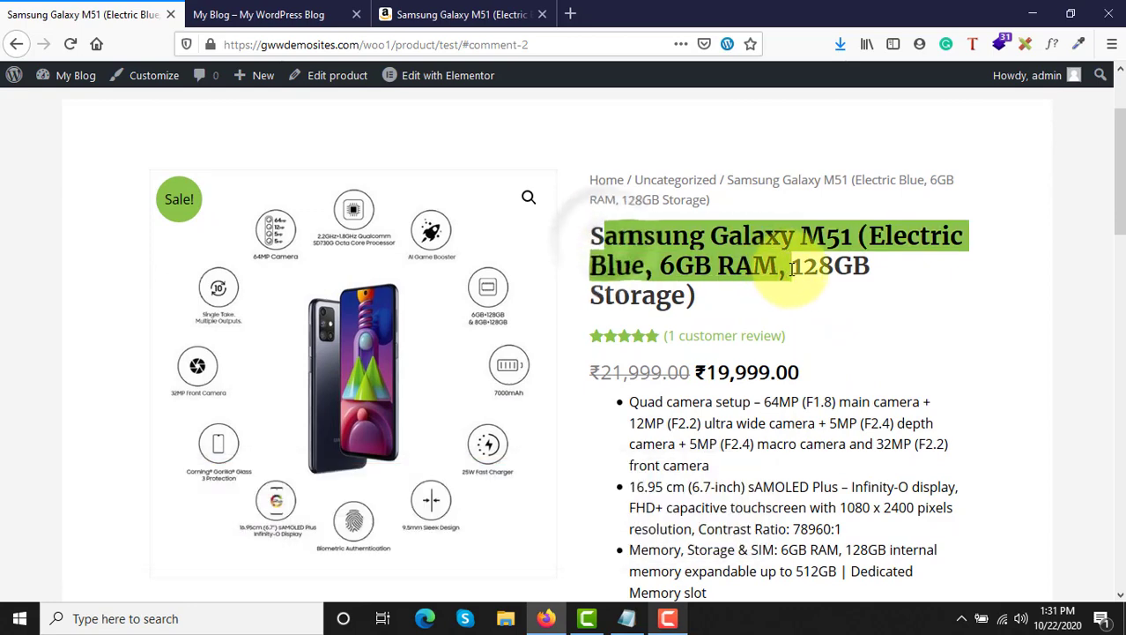
{"action": "left_click", "coordinate": [790, 258]}
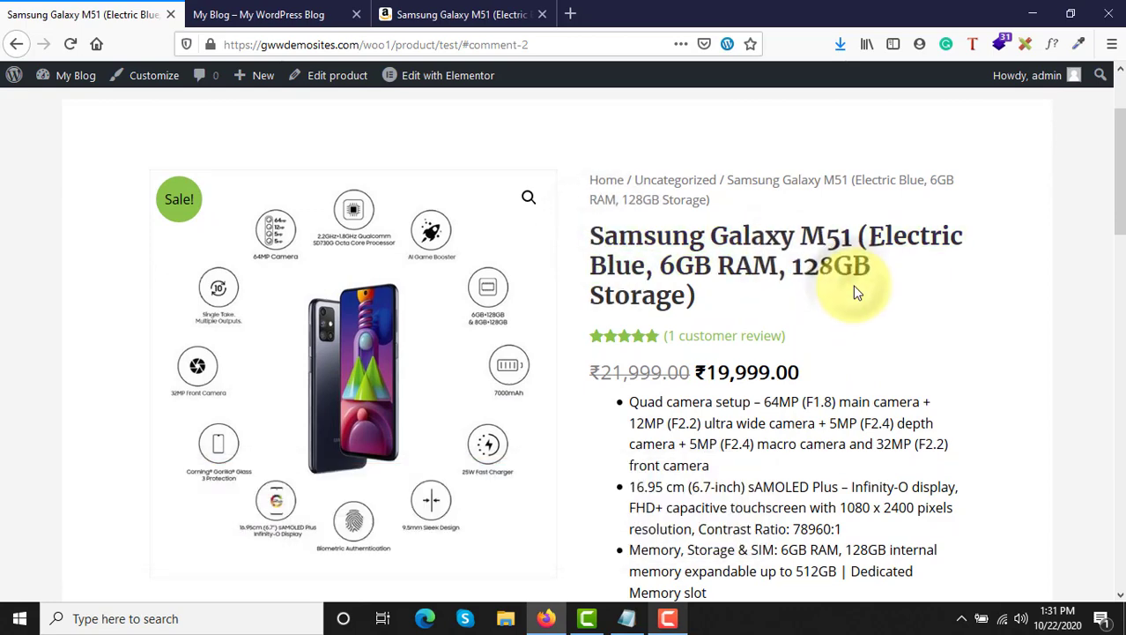
{"action": "scroll", "coordinate": [855, 291], "scroll_direction": "down", "scroll_amount": 5}
{"action": "scroll", "coordinate": [793, 247], "scroll_direction": "up", "scroll_amount": 1}
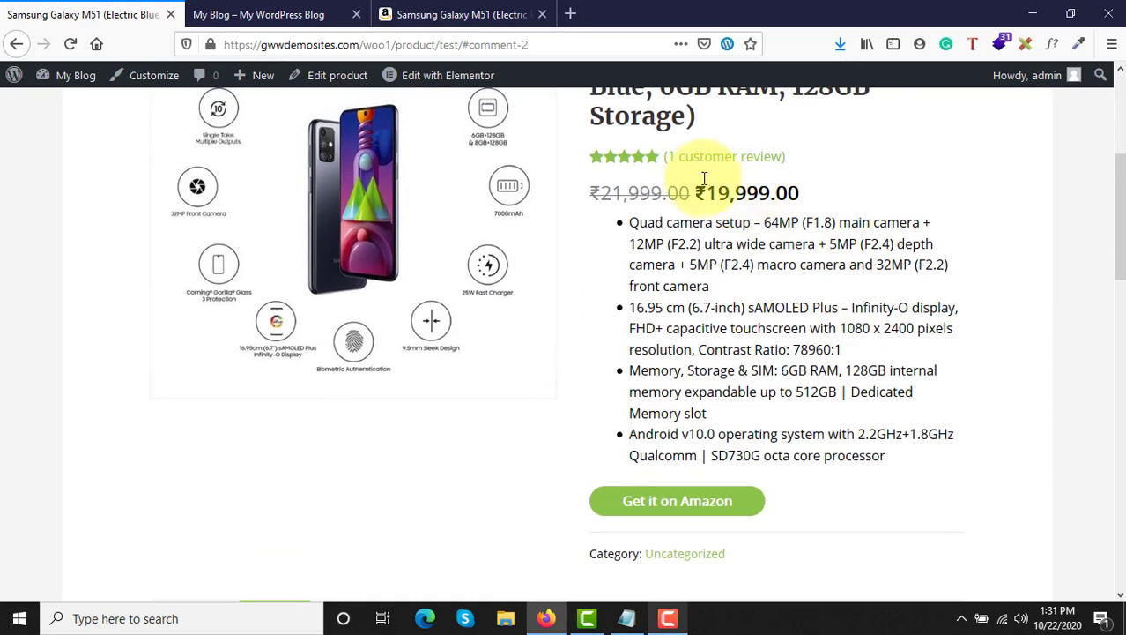
{"action": "scroll", "coordinate": [633, 216], "scroll_direction": "down", "scroll_amount": 5}
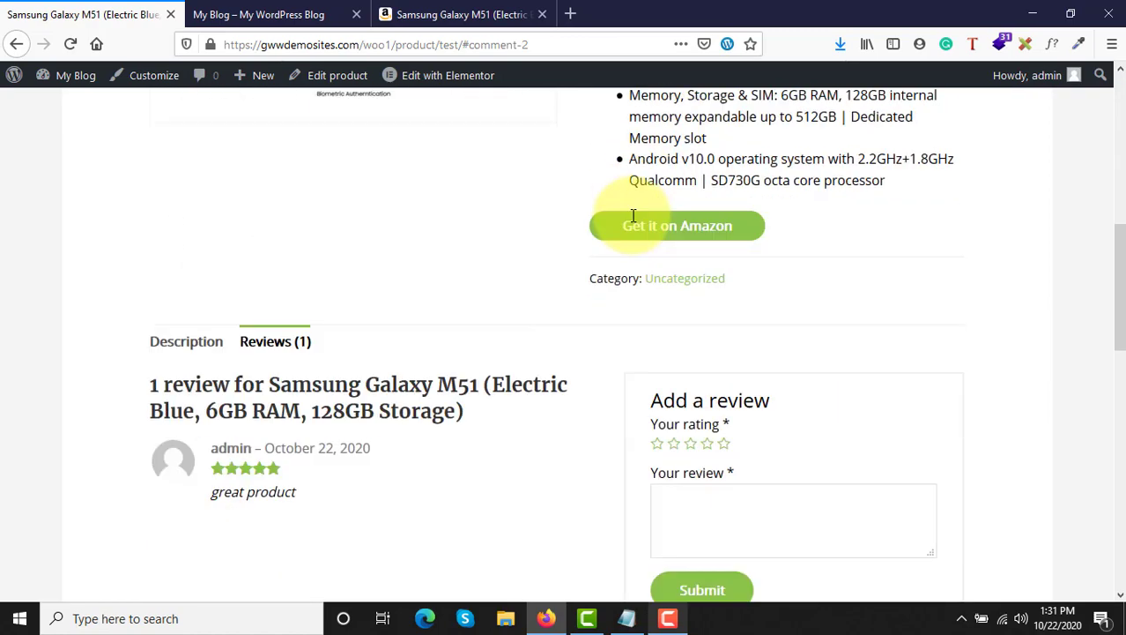
- Show the product's description, and examine its details along with the product image and Amazon link
{"action": "left_click", "coordinate": [168, 267]}
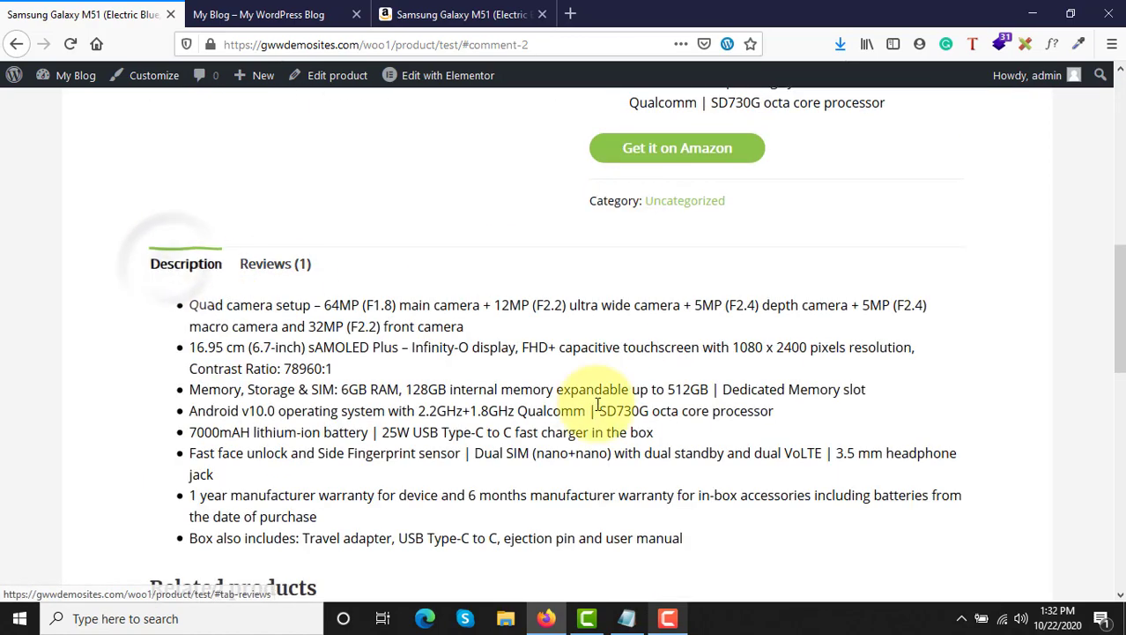
{"action": "scroll", "coordinate": [598, 404], "scroll_direction": "down", "scroll_amount": 3}
{"action": "scroll", "coordinate": [597, 404], "scroll_direction": "up", "scroll_amount": 10}
{"action": "scroll", "coordinate": [597, 404], "scroll_direction": "down", "scroll_amount": 4}
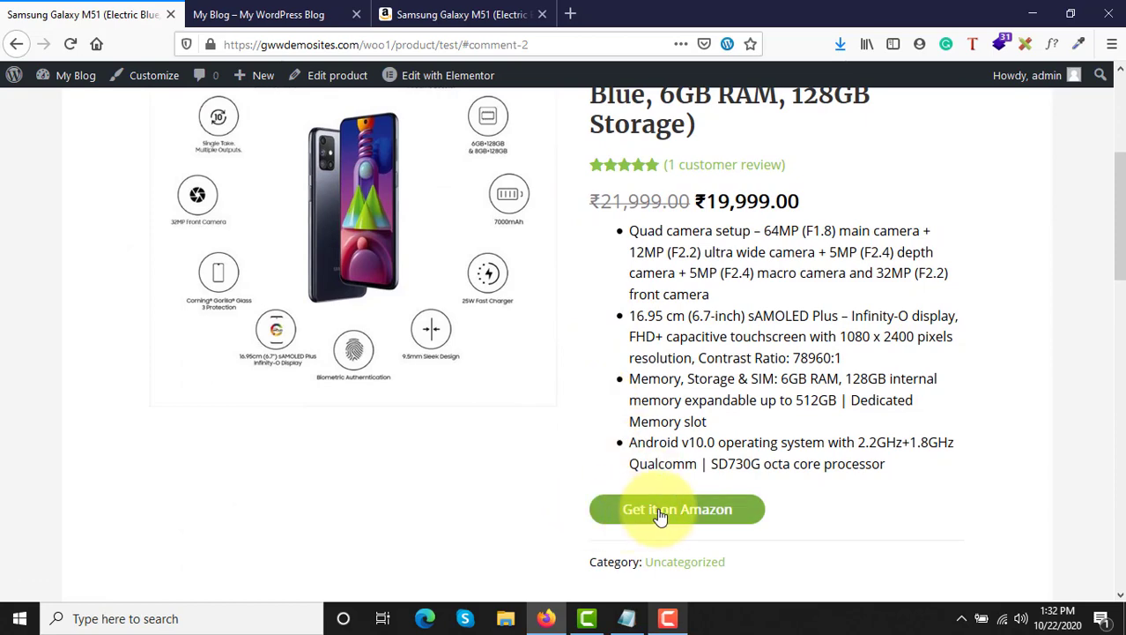
{"action": "scroll", "coordinate": [659, 515], "scroll_direction": "up", "scroll_amount": 3}
{"action": "scroll", "coordinate": [659, 515], "scroll_direction": "down", "scroll_amount": 6}
{"action": "scroll", "coordinate": [659, 511], "scroll_direction": "up", "scroll_amount": 3}
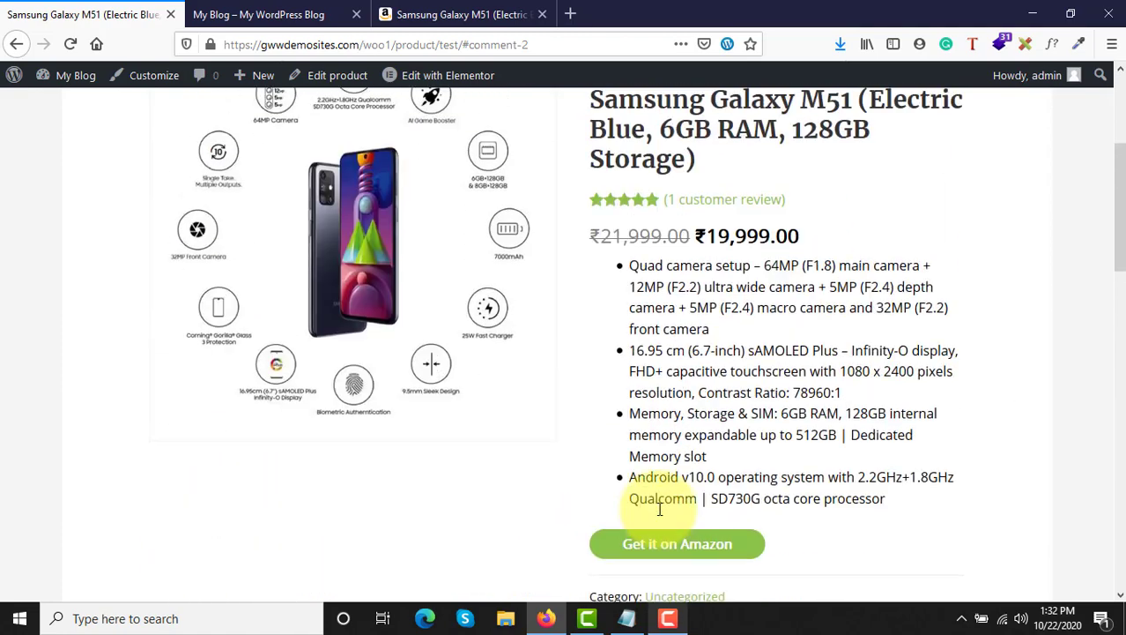
{"action": "scroll", "coordinate": [659, 509], "scroll_direction": "up", "scroll_amount": 1}
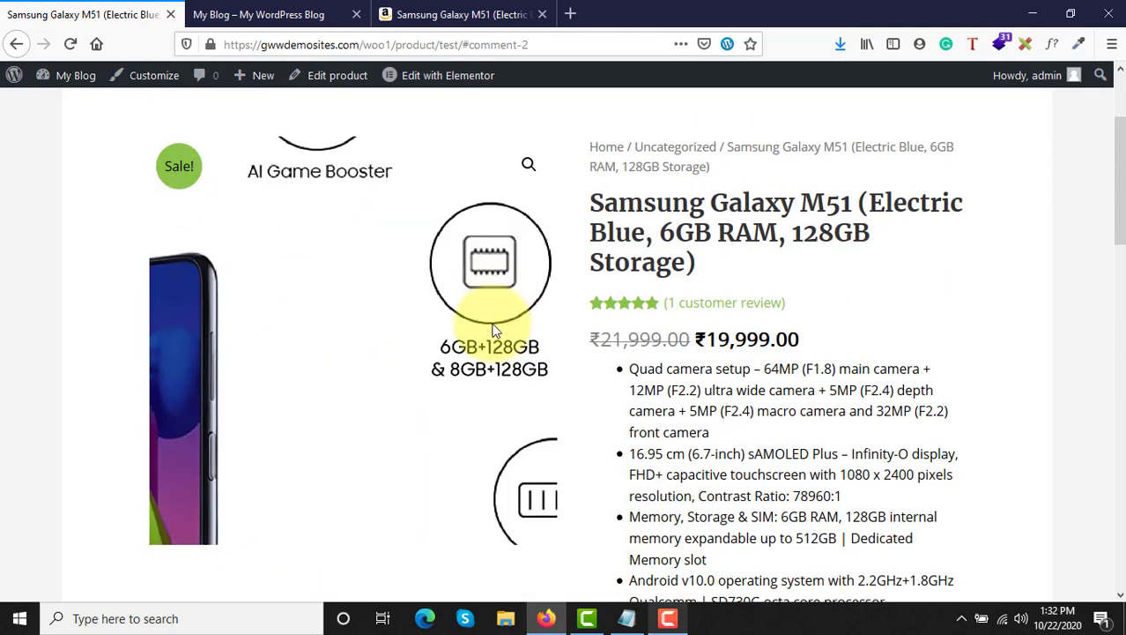
{"action": "scroll", "coordinate": [767, 344], "scroll_direction": "down", "scroll_amount": 3}
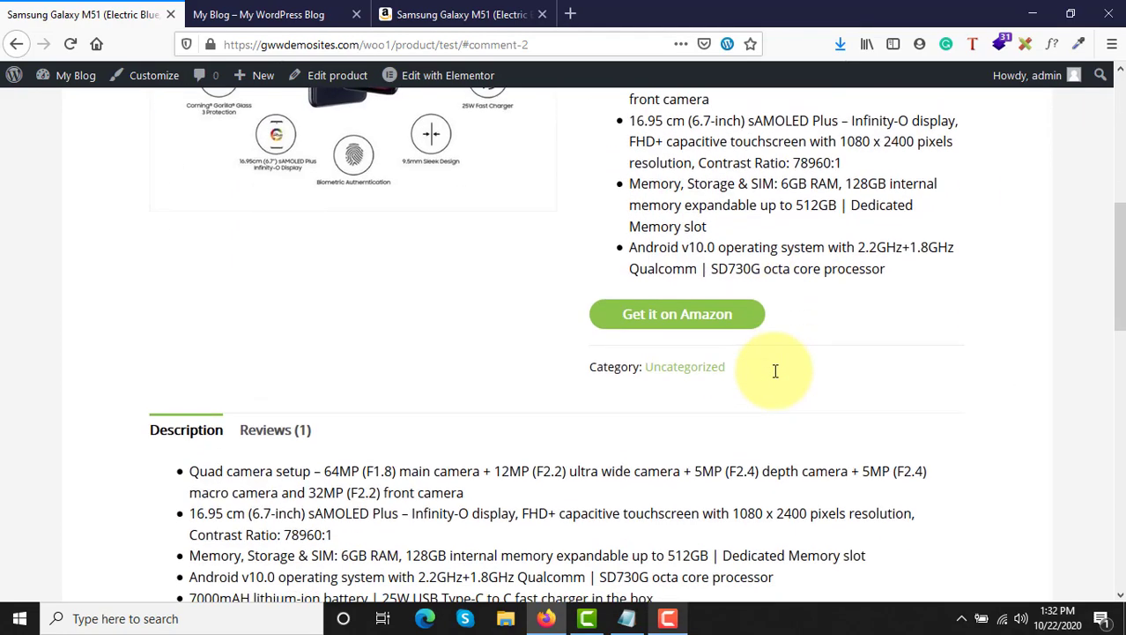
- Follow the product's Get it on Amazon link, look over the Amazon listing and return to the store's product page
{"action": "left_click", "coordinate": [667, 317]}
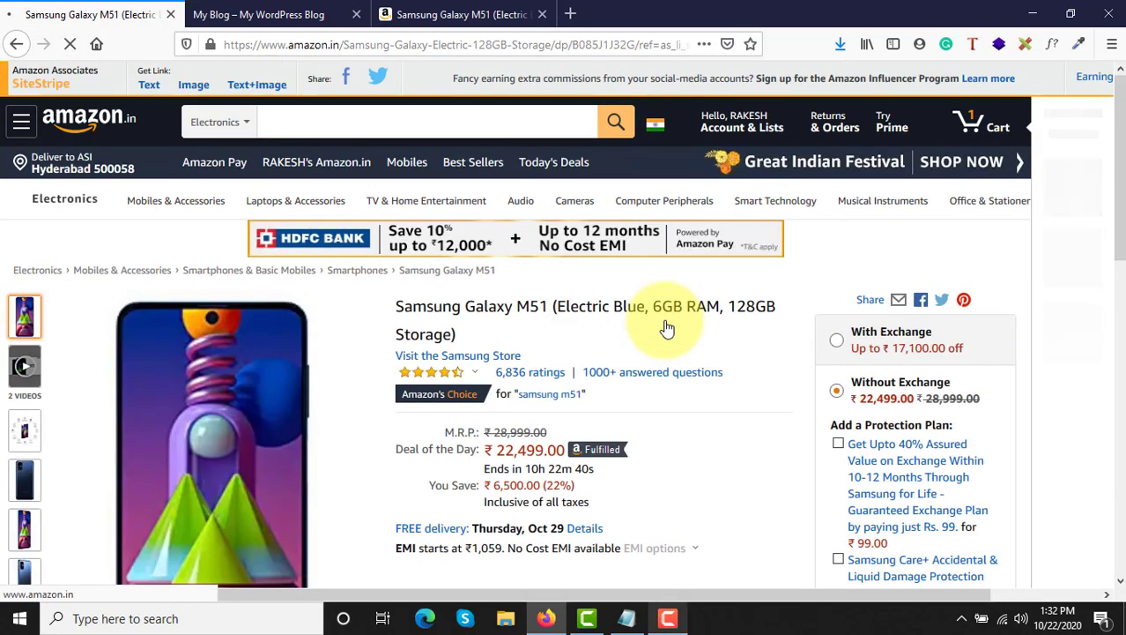
{"action": "scroll", "coordinate": [667, 324], "scroll_direction": "down", "scroll_amount": 3}
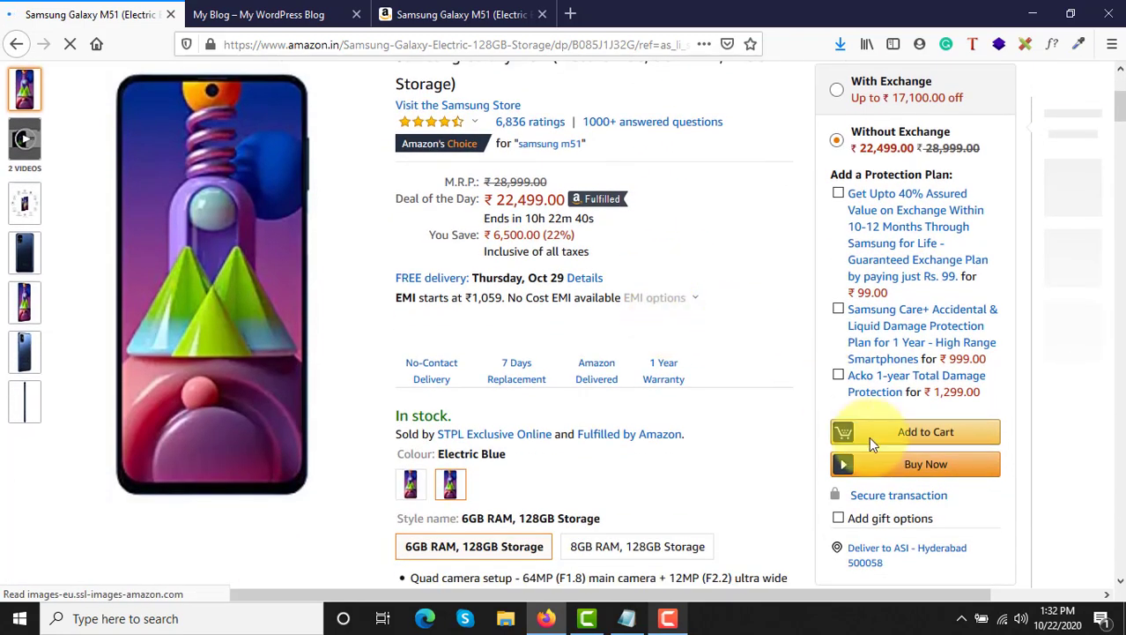
{"action": "scroll", "coordinate": [656, 431], "scroll_direction": "up", "scroll_amount": 3}
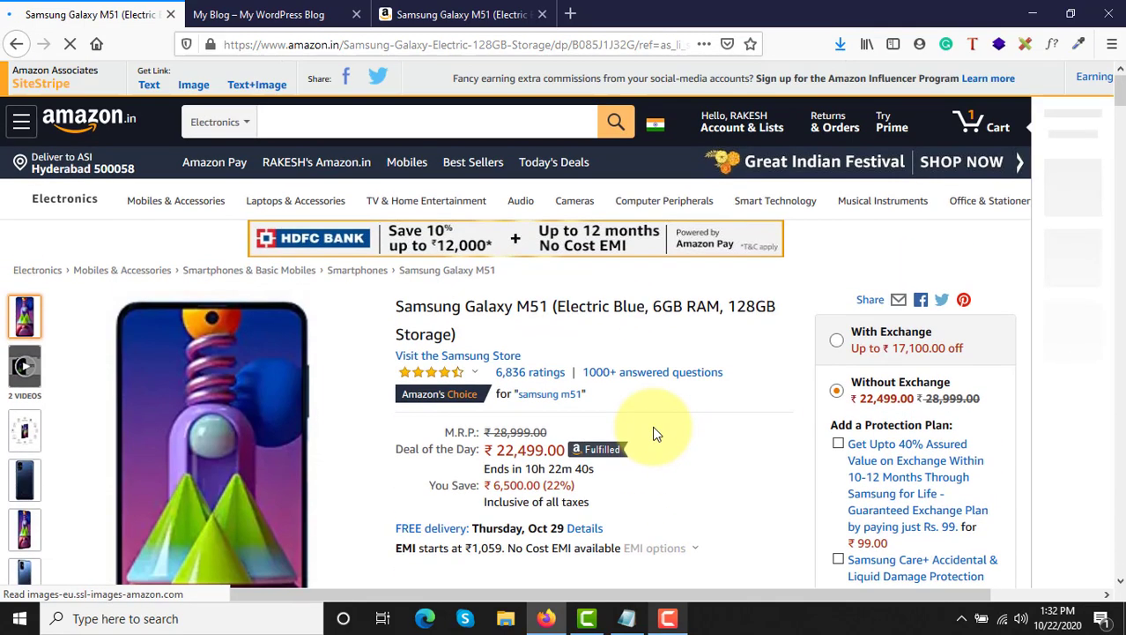
{"action": "left_click", "coordinate": [26, 48]}
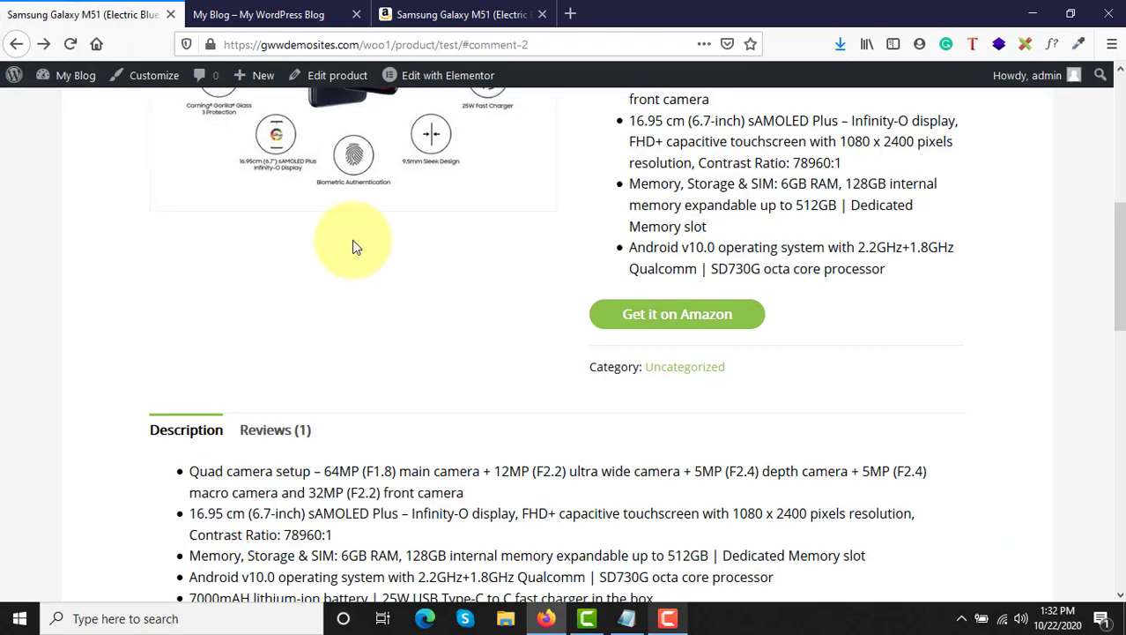
{"action": "scroll", "coordinate": [352, 240], "scroll_direction": "up", "scroll_amount": 5}
- Switch to the already open Amazon listing, dismiss its existing text link window and inspect the product title
{"action": "left_click", "coordinate": [460, 14]}
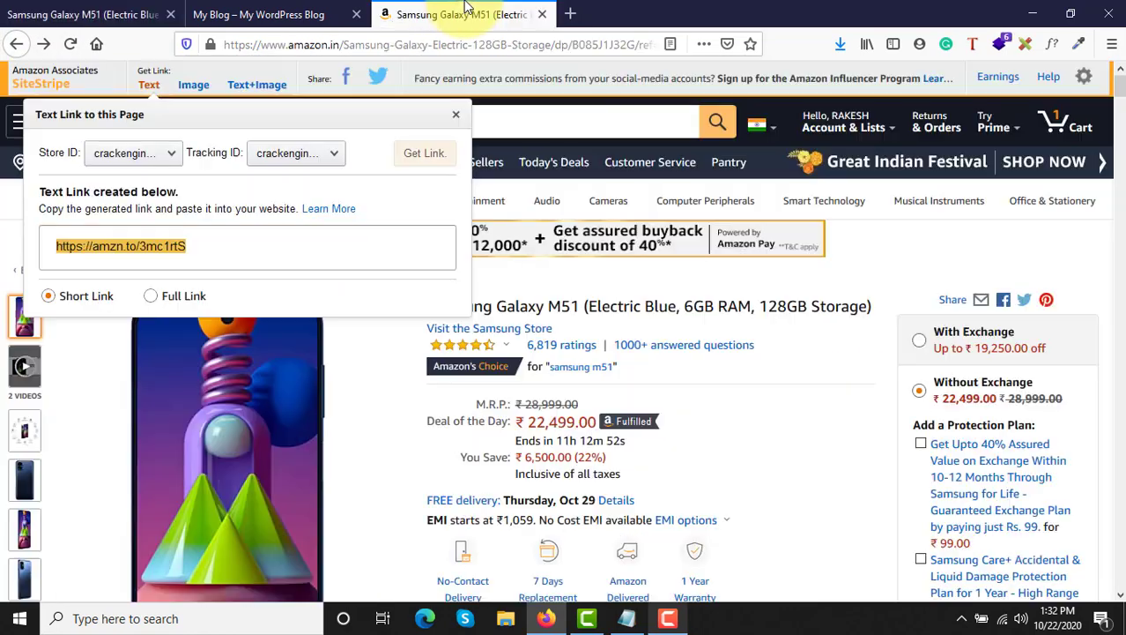
{"action": "left_click", "coordinate": [457, 118]}
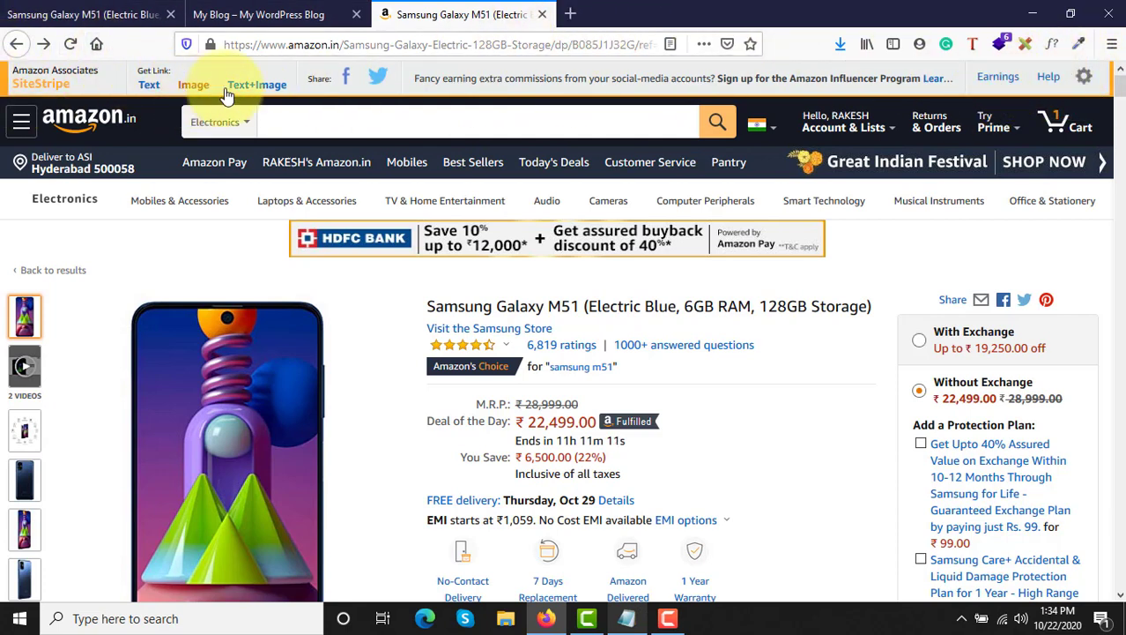
{"action": "scroll", "coordinate": [602, 357], "scroll_direction": "down", "scroll_amount": 1}
{"action": "scroll", "coordinate": [599, 351], "scroll_direction": "up", "scroll_amount": 1}
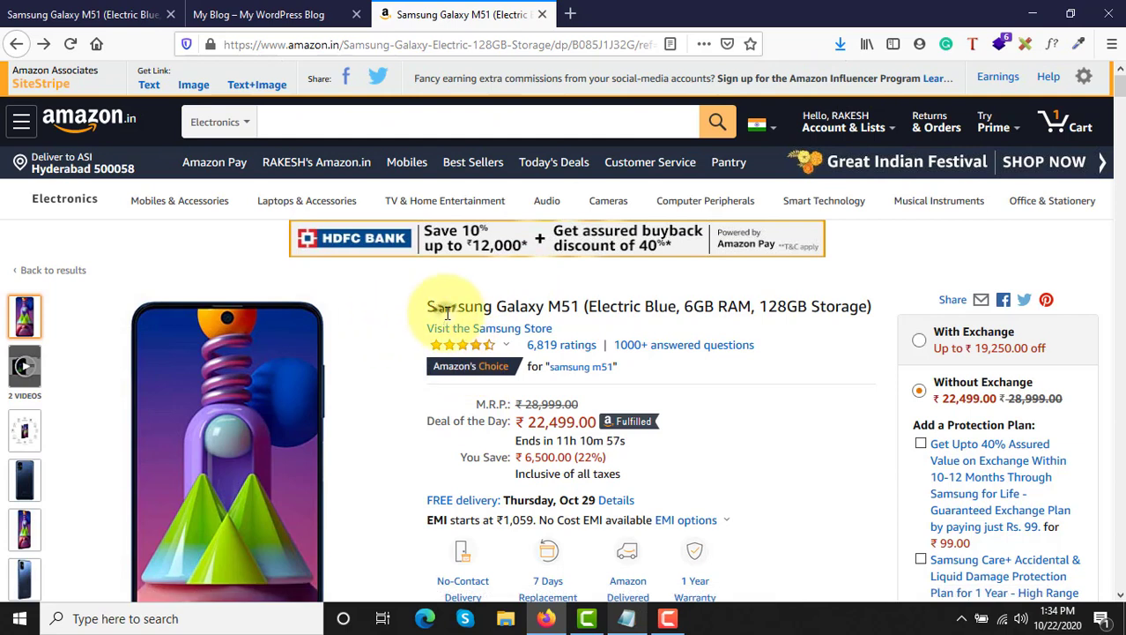
{"action": "left_click_drag", "start_coordinate": [445, 308], "coordinate": [687, 306]}
{"action": "left_click", "coordinate": [688, 306]}
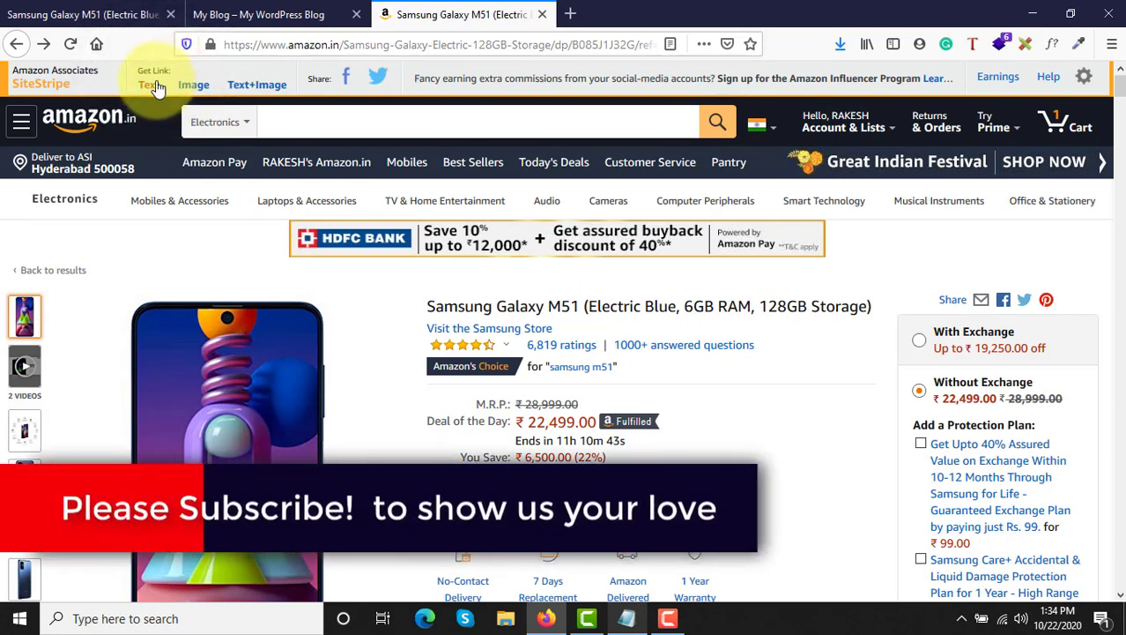
- Generate a SiteStripe text link for the Samsung Galaxy M51, compare the Full Link format and choose Short Link
{"action": "left_click", "coordinate": [147, 88]}
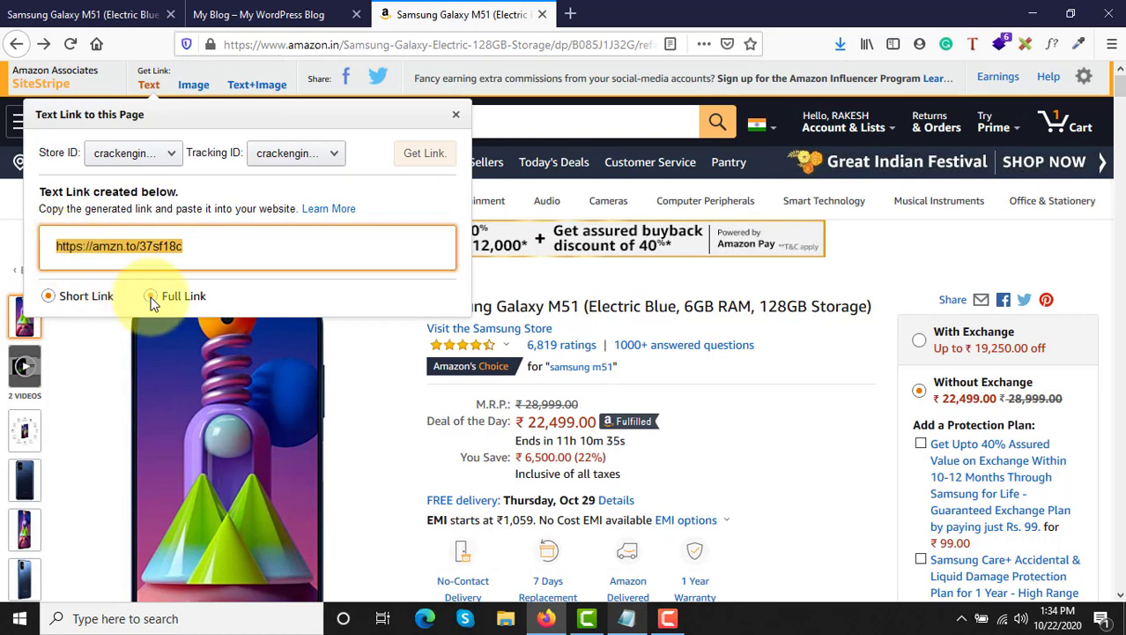
{"action": "left_click", "coordinate": [151, 297]}
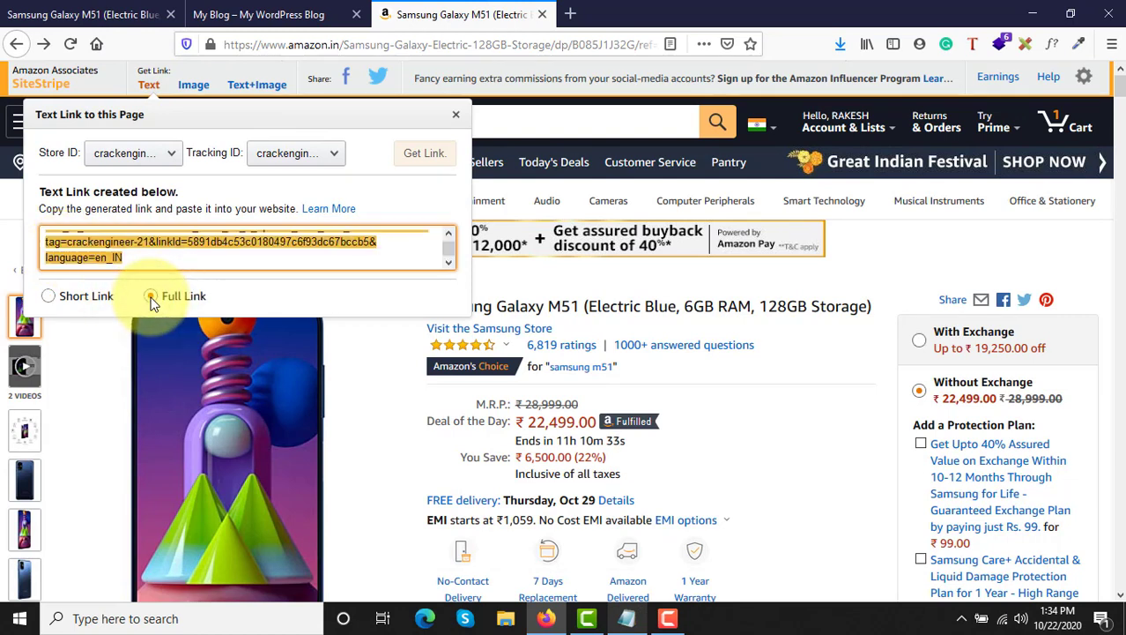
{"action": "left_click", "coordinate": [48, 297]}
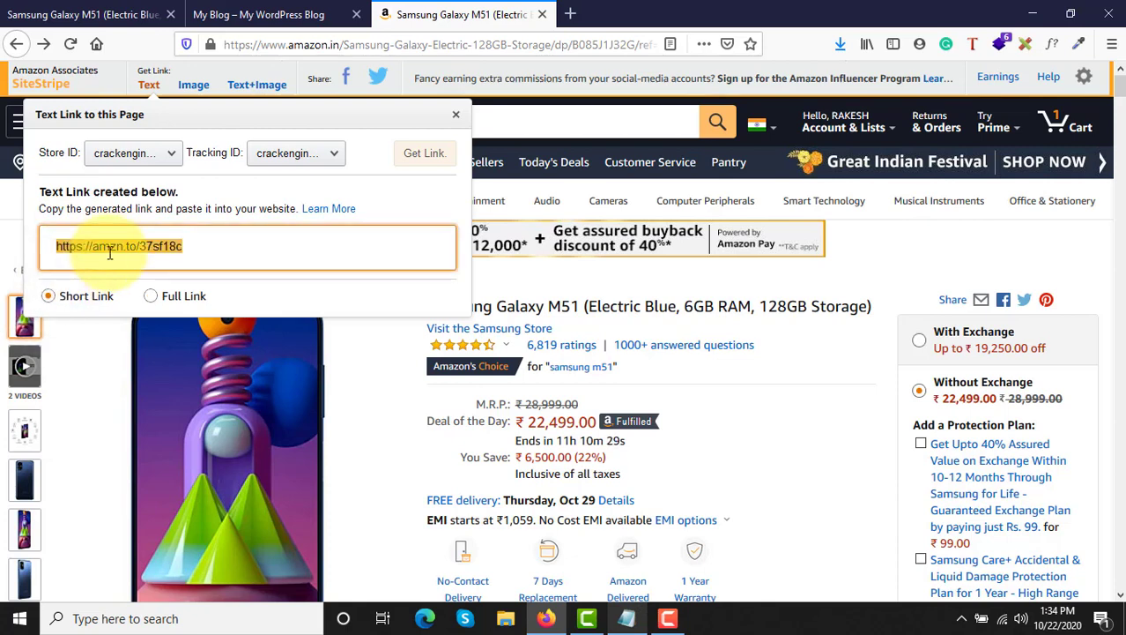
{"action": "left_click", "coordinate": [627, 620]}
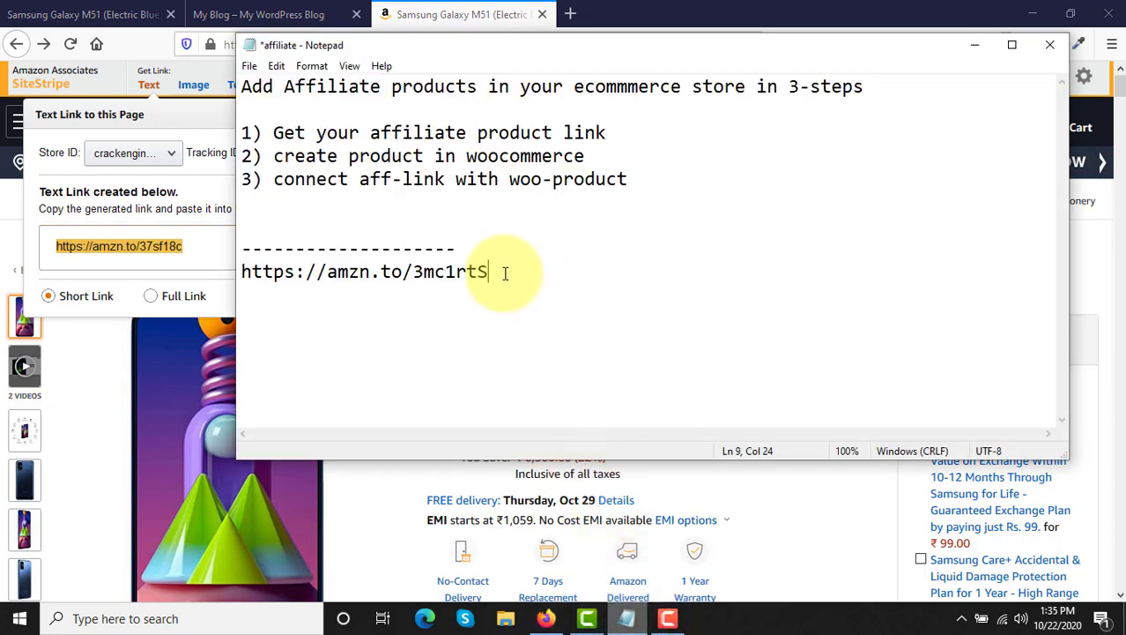
{"action": "left_click_drag", "start_coordinate": [503, 272], "coordinate": [247, 264]}
{"action": "left_click", "coordinate": [594, 261]}
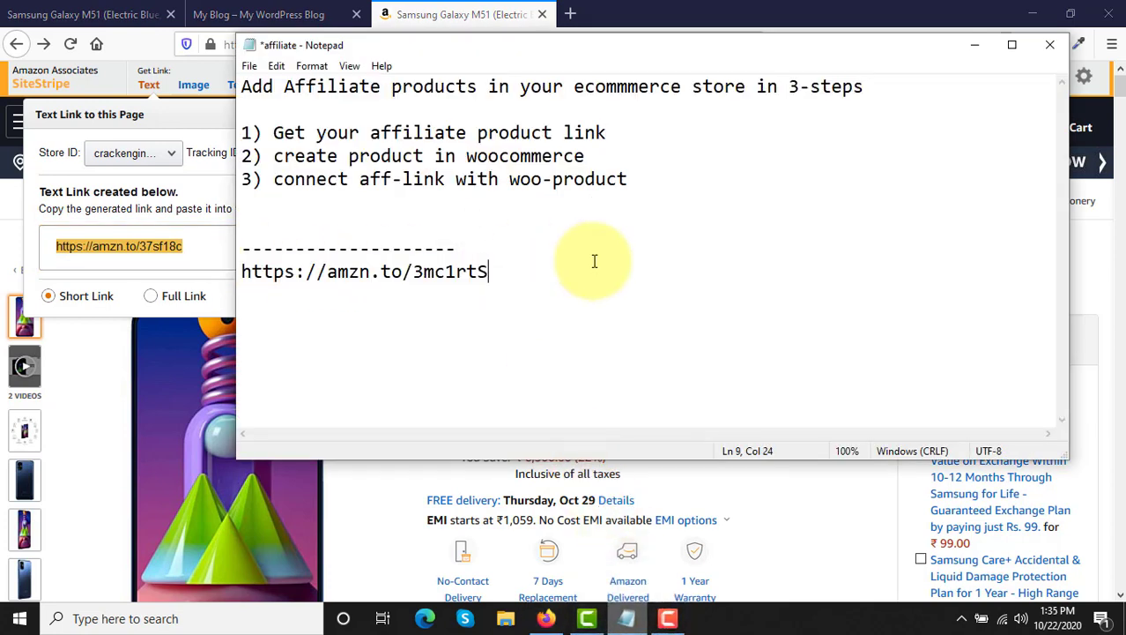
{"action": "type", "text": "https://amzn.to/37sf18c"}
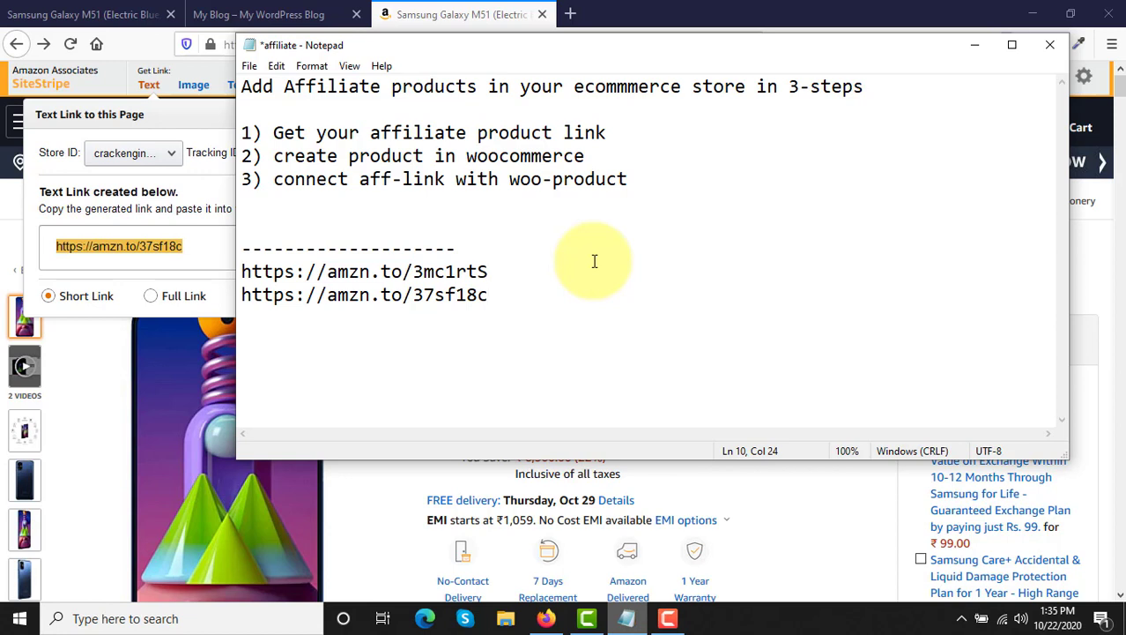
{"action": "left_click_drag", "start_coordinate": [495, 274], "coordinate": [234, 269]}
{"action": "key", "text": "BackSpace"}
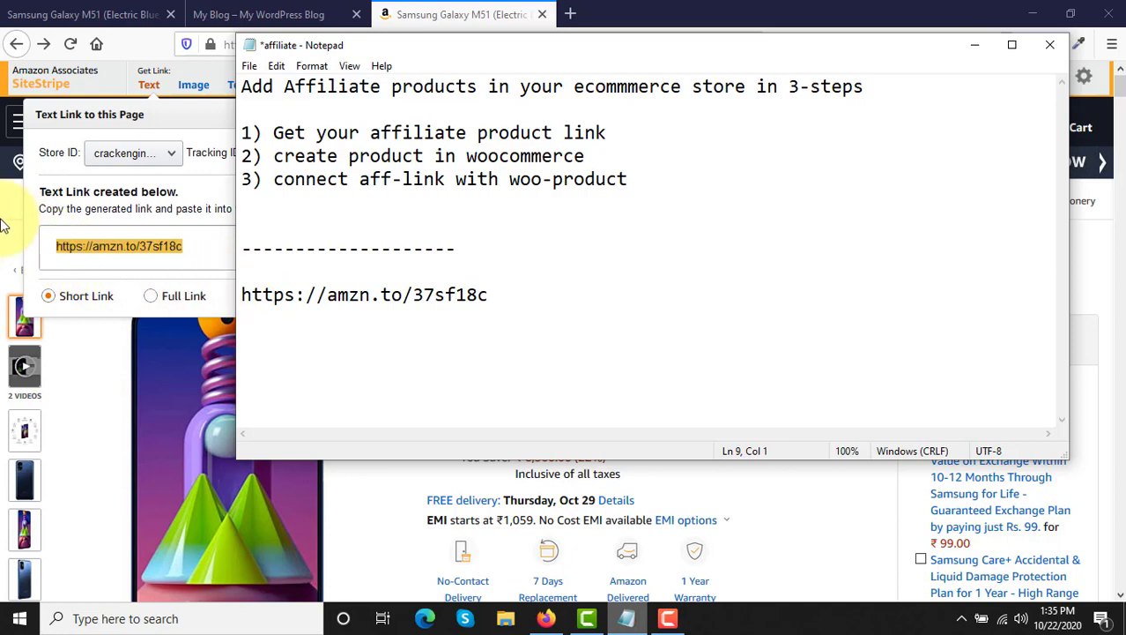
- Close the Amazon text link window and review the affiliate setup steps listed in the Notepad notes
{"action": "left_click", "coordinate": [636, 4]}
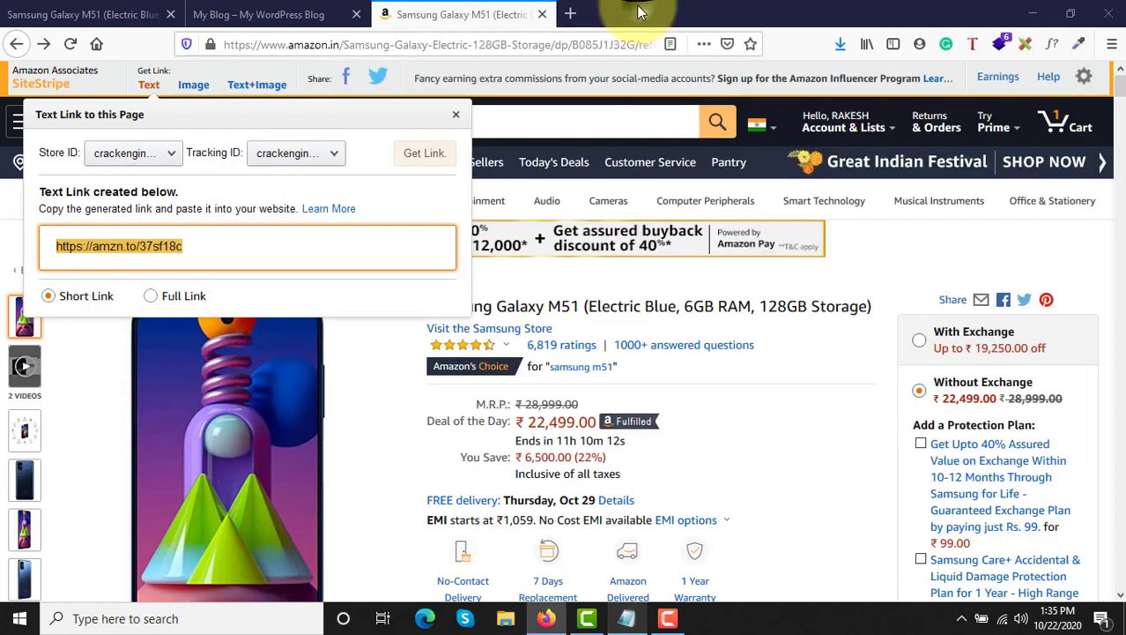
{"action": "left_click", "coordinate": [457, 115]}
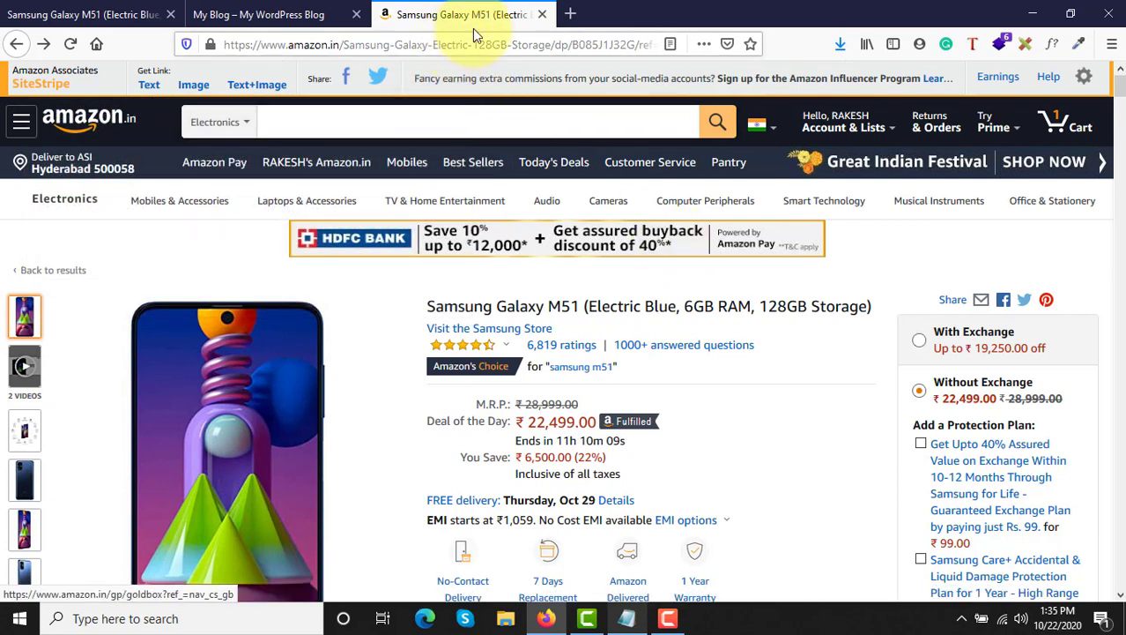
{"action": "left_click", "coordinate": [627, 618]}
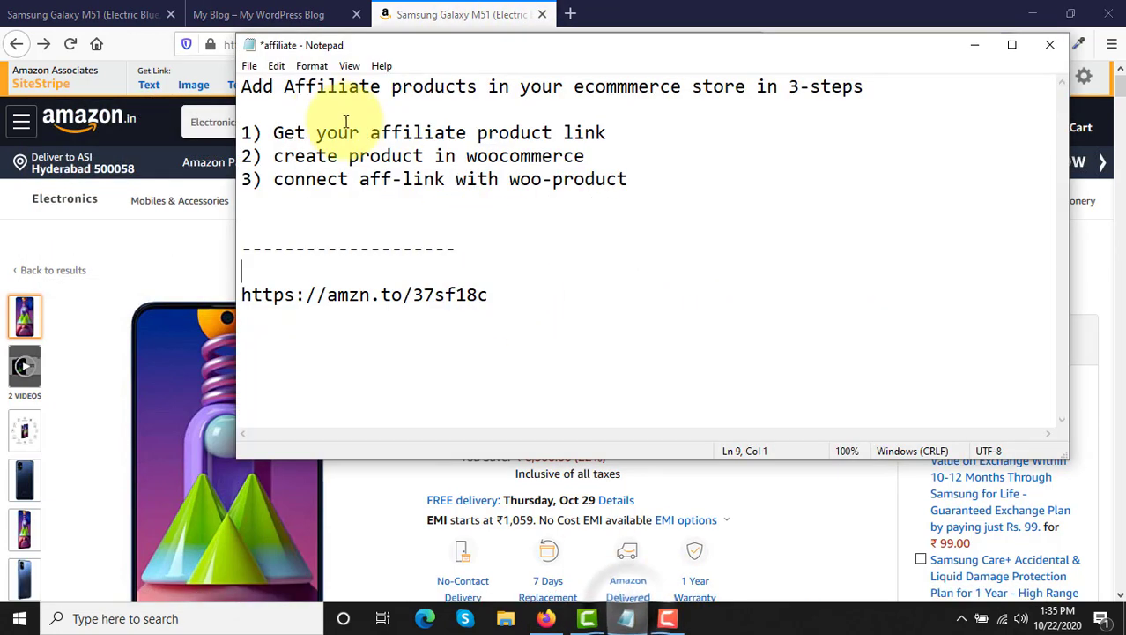
{"action": "left_click_drag", "start_coordinate": [274, 132], "coordinate": [602, 132]}
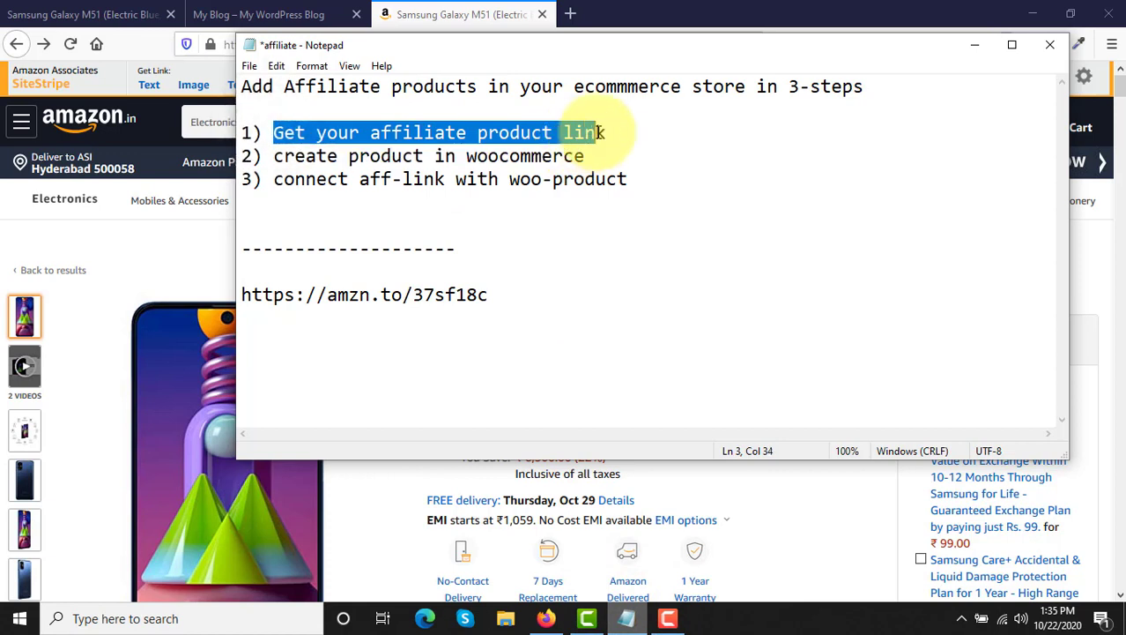
{"action": "left_click", "coordinate": [280, 165]}
{"action": "left_click_drag", "start_coordinate": [277, 158], "coordinate": [573, 172]}
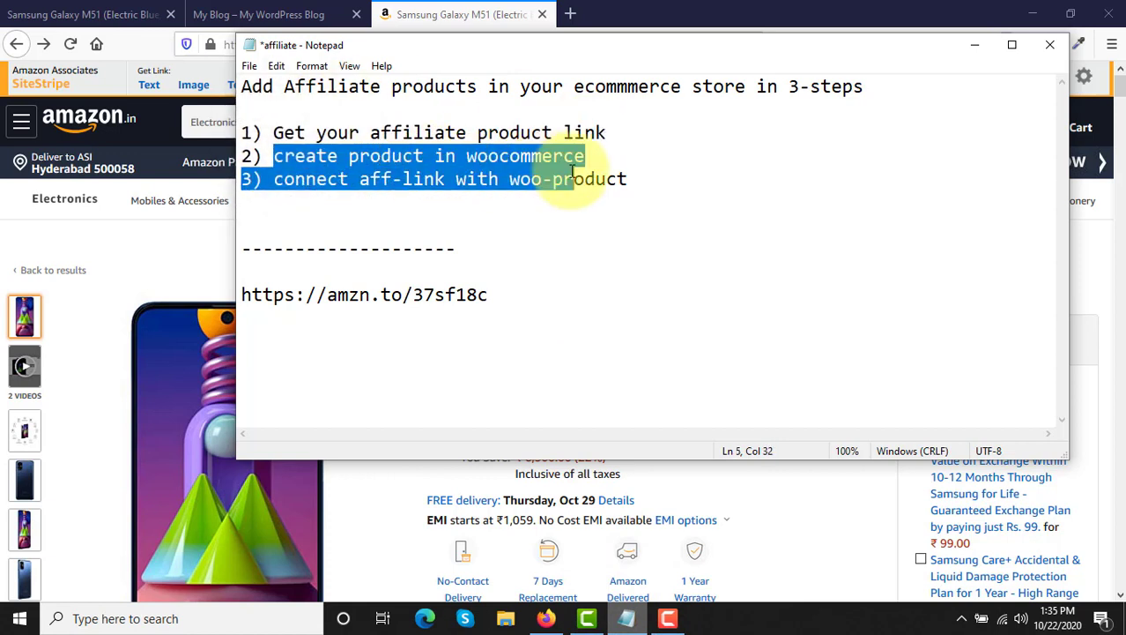
- Return to the beginning of the Samsung Galaxy M51 product page in the WooCommerce store
{"action": "left_click", "coordinate": [160, 14]}
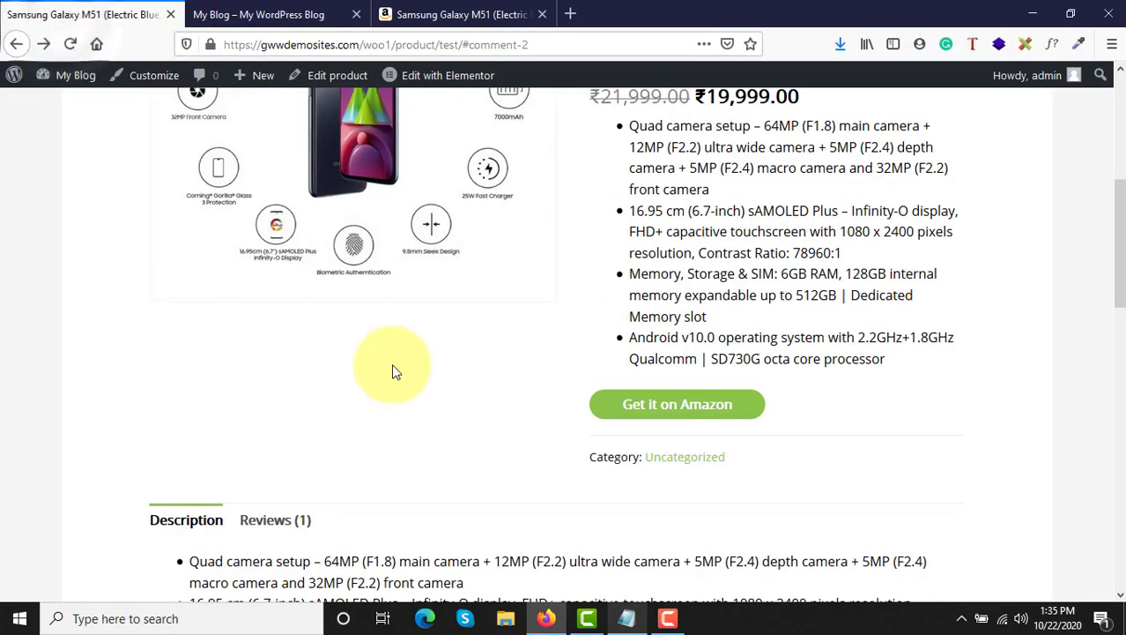
{"action": "scroll", "coordinate": [392, 363], "scroll_direction": "up", "scroll_amount": 5}
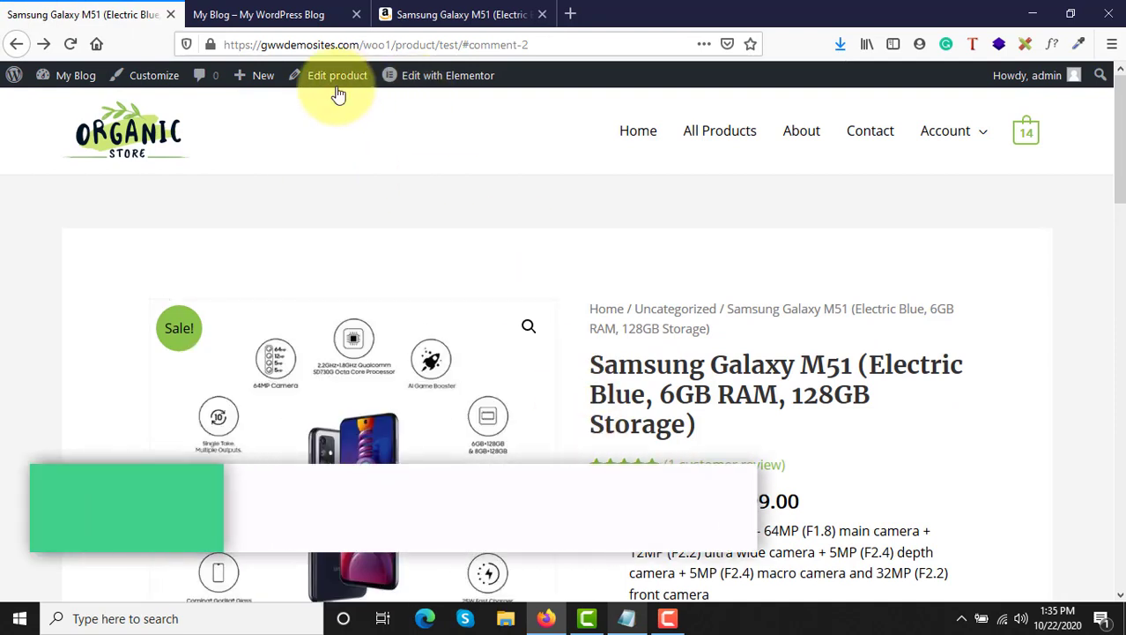
- Create a new WooCommerce product named Samsung Galaxy M51 (Electric Blue, 6GB RAM, 128GB Storage), copying the title from the Amazon listing
{"action": "mouse_move", "coordinate": [248, 77]}
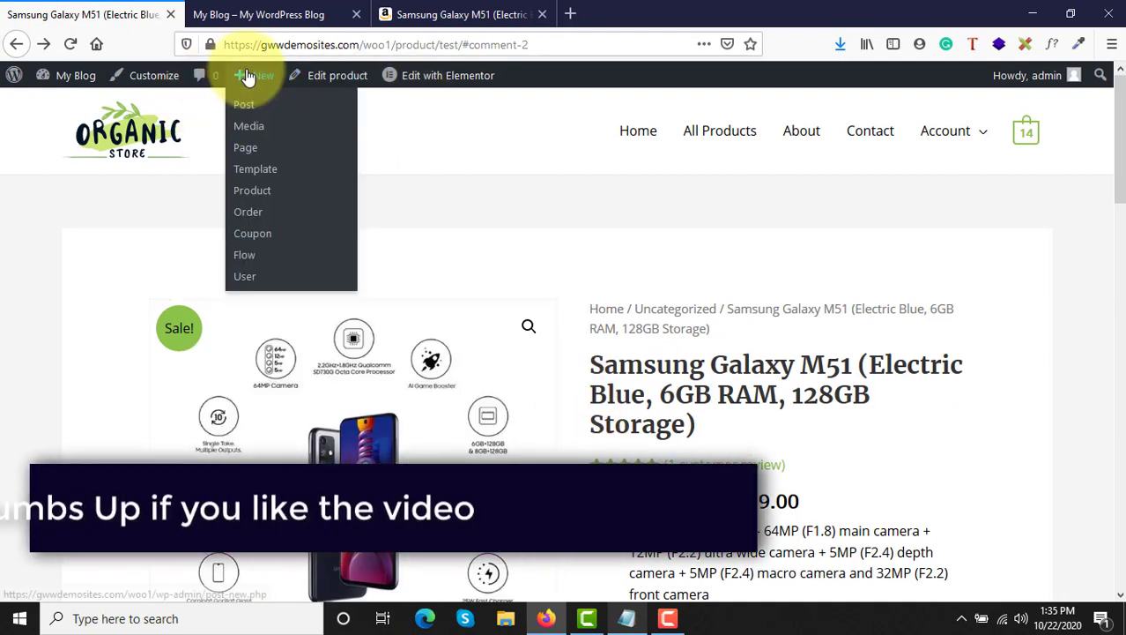
{"action": "left_click", "coordinate": [250, 191]}
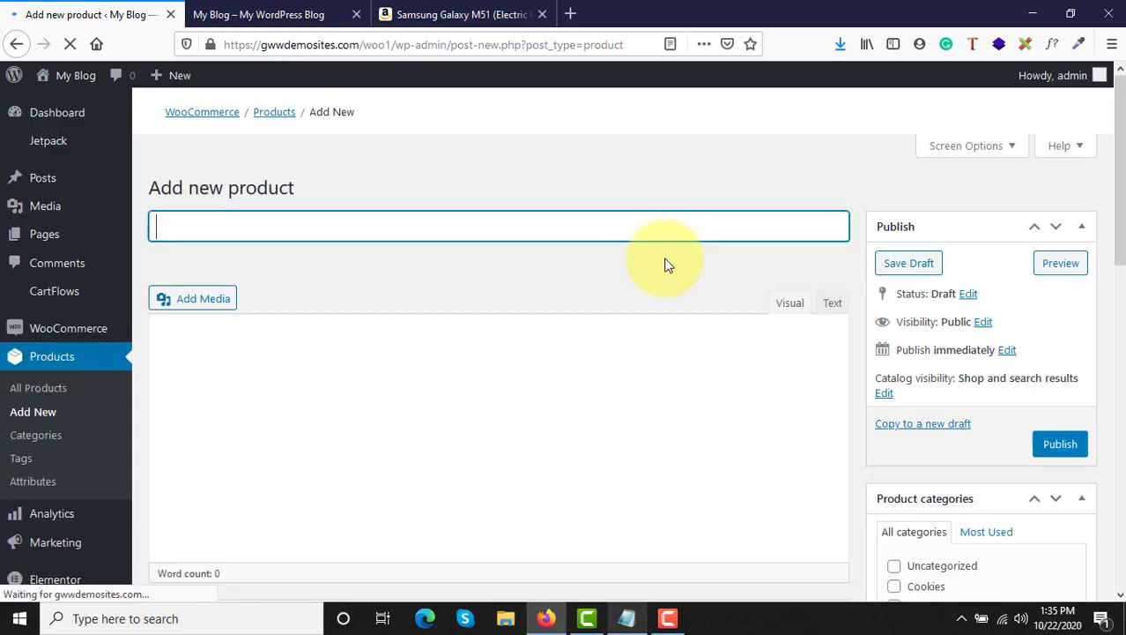
{"action": "left_click", "coordinate": [426, 11]}
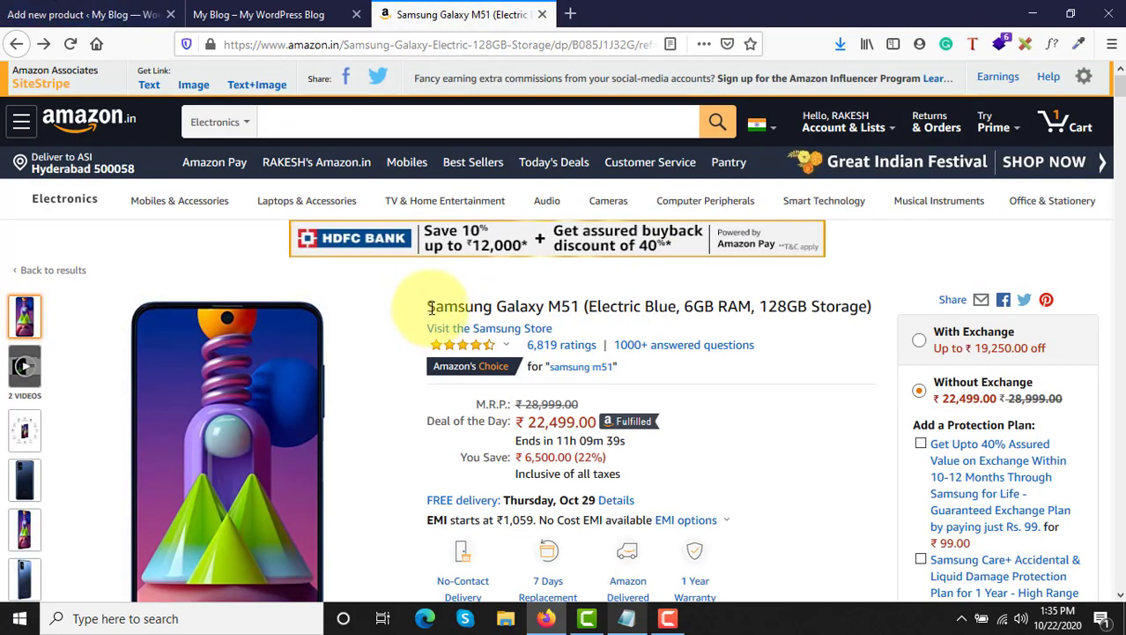
{"action": "left_click_drag", "start_coordinate": [429, 307], "coordinate": [877, 311]}
{"action": "key", "text": "ctrl+c"}
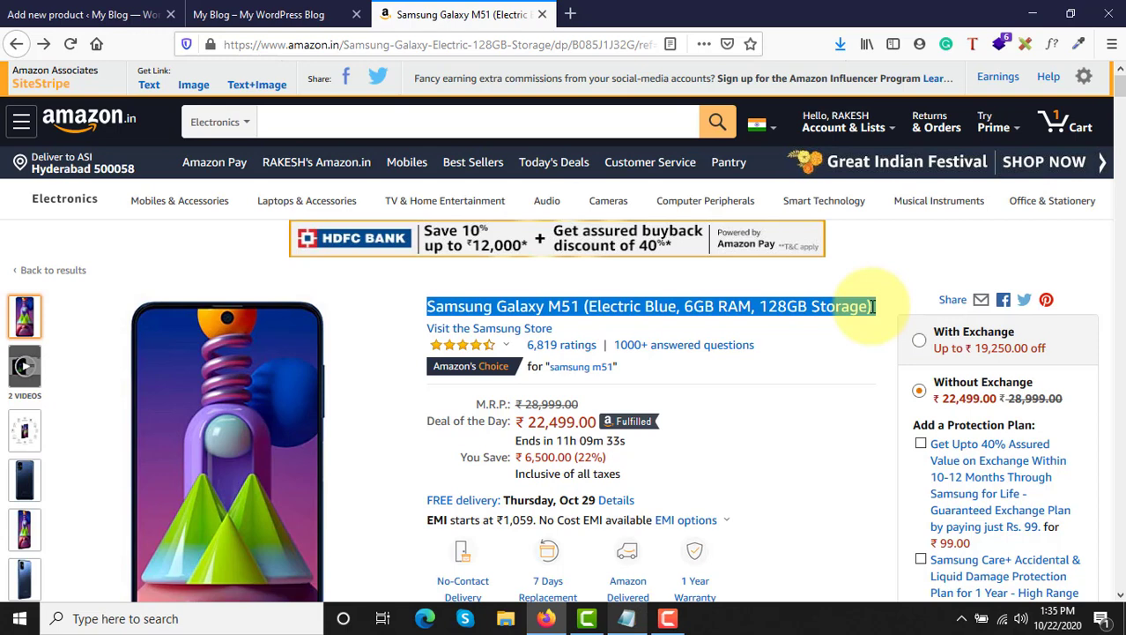
{"action": "left_click", "coordinate": [39, 11]}
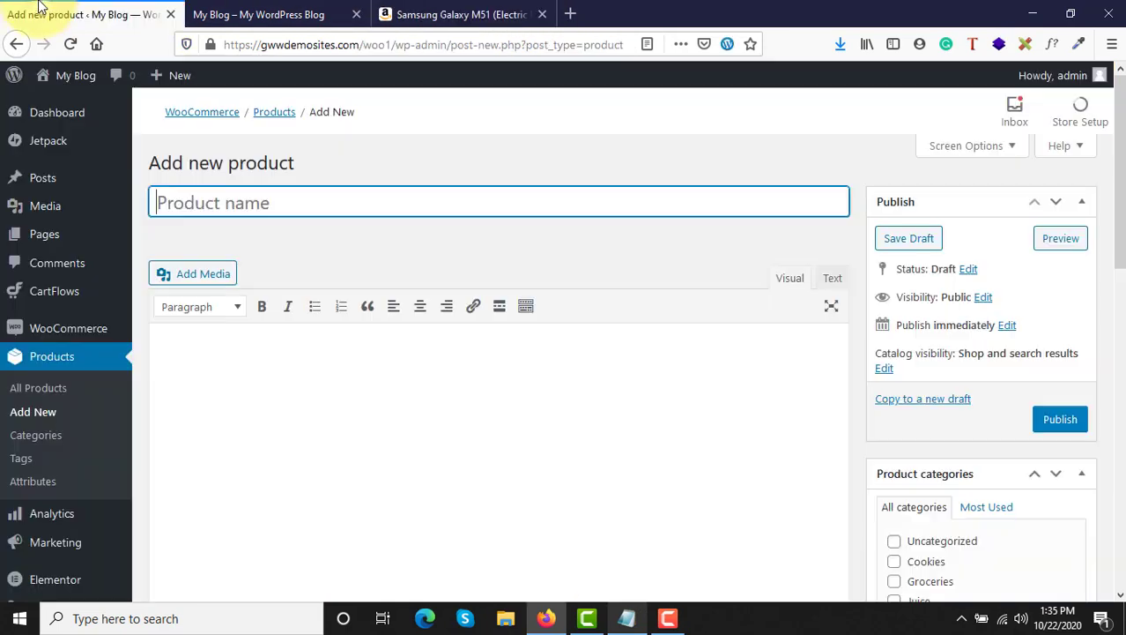
{"action": "key", "text": "ctrl+v"}
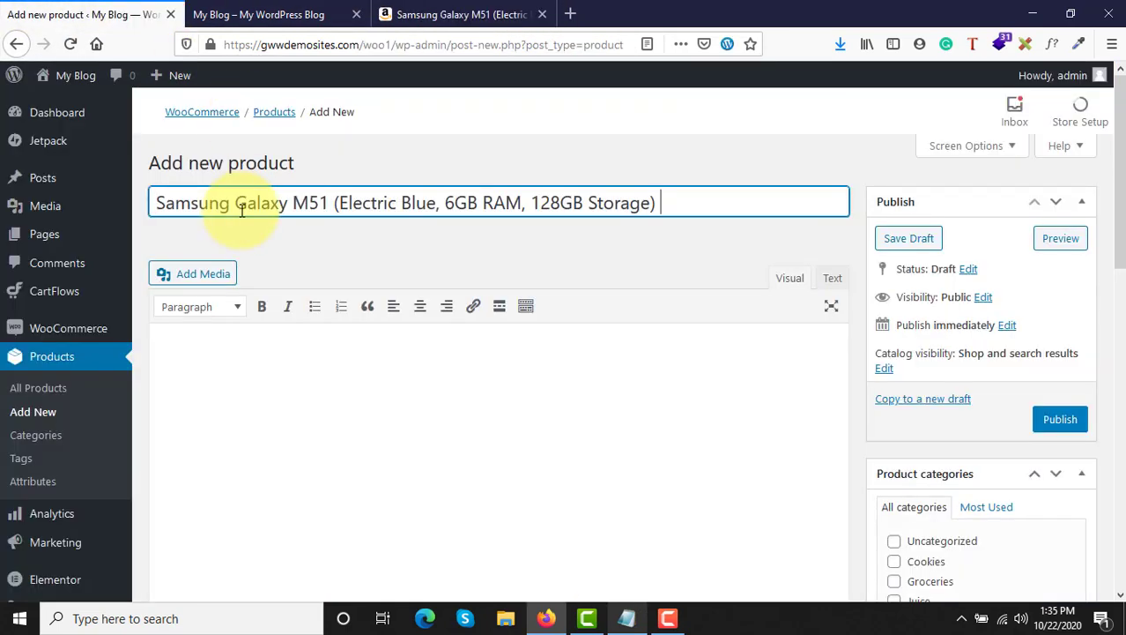
- Copy the feature bullets from Quad camera setup to user manual on the Amazon listing into the product's main description
{"action": "left_click", "coordinate": [253, 402]}
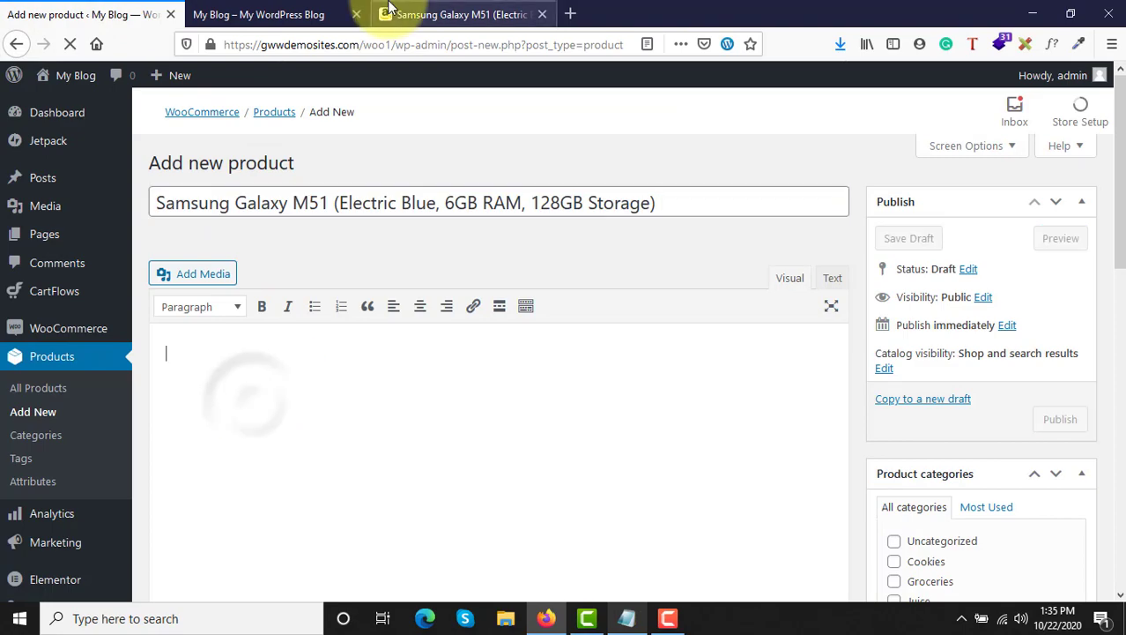
{"action": "left_click", "coordinate": [396, 11]}
{"action": "scroll", "coordinate": [616, 428], "scroll_direction": "down", "scroll_amount": 5}
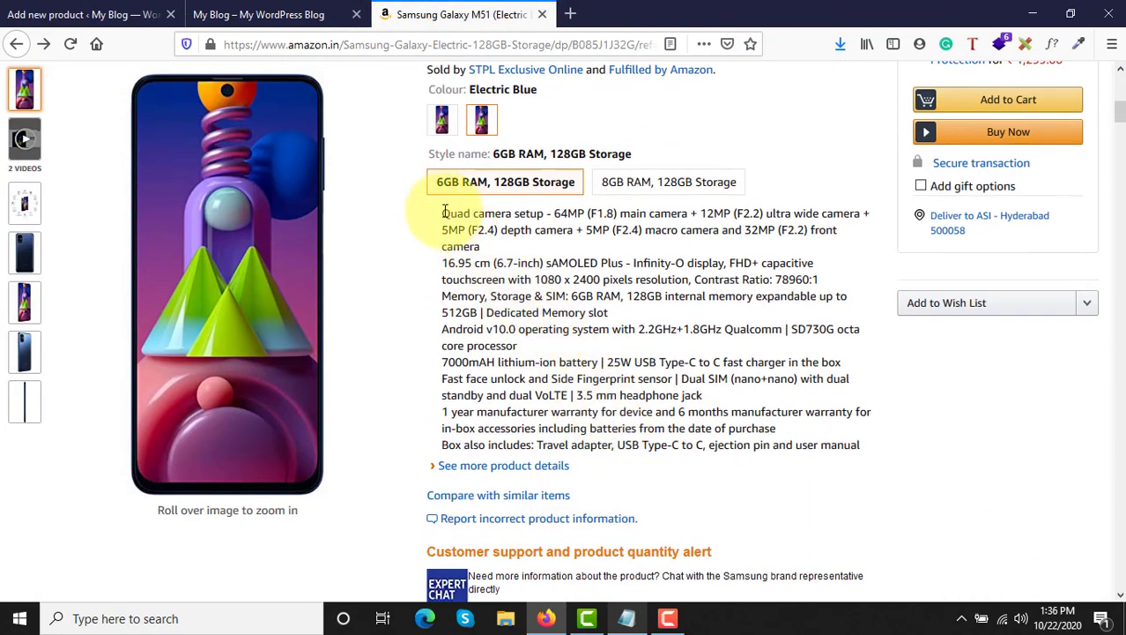
{"action": "left_click_drag", "start_coordinate": [444, 213], "coordinate": [873, 450]}
{"action": "key", "text": "ctrl+c"}
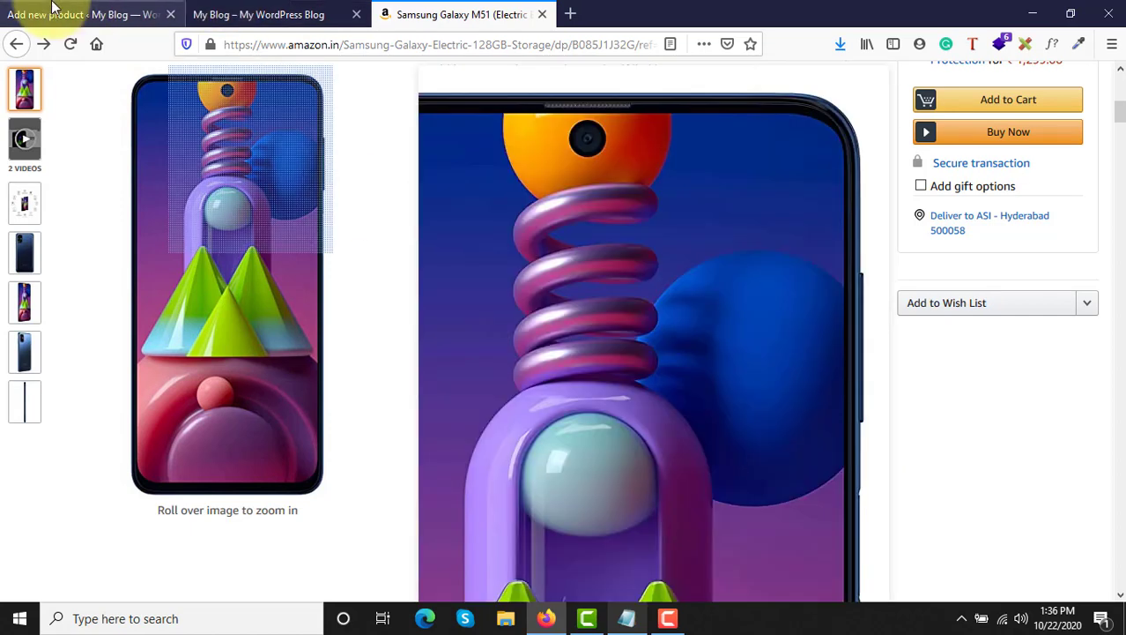
{"action": "left_click", "coordinate": [53, 9]}
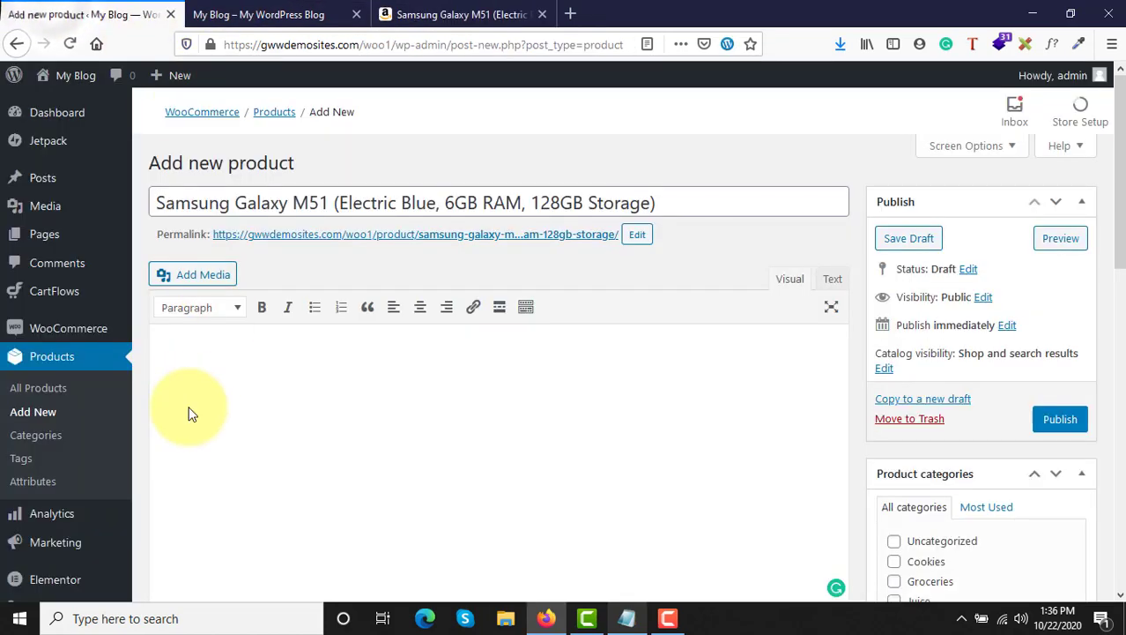
{"action": "key", "text": "ctrl+v"}
{"action": "scroll", "coordinate": [188, 414], "scroll_direction": "down", "scroll_amount": 1}
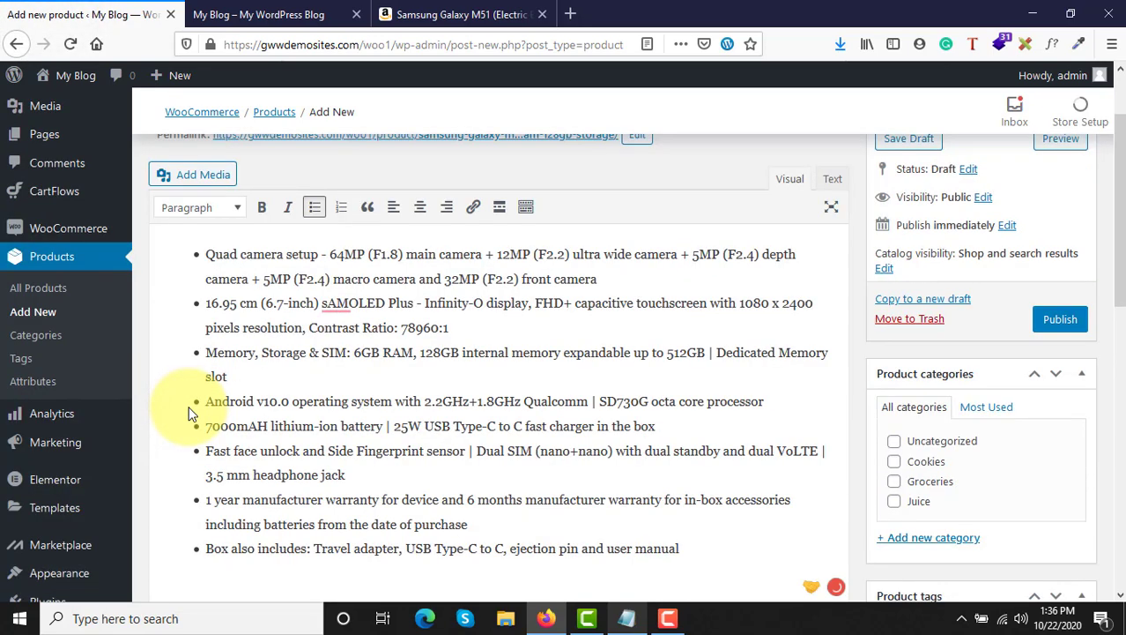
- Paste the same Amazon feature bullets into the product short description
{"action": "scroll", "coordinate": [291, 425], "scroll_direction": "down", "scroll_amount": 2}
{"action": "scroll", "coordinate": [316, 420], "scroll_direction": "down", "scroll_amount": 4}
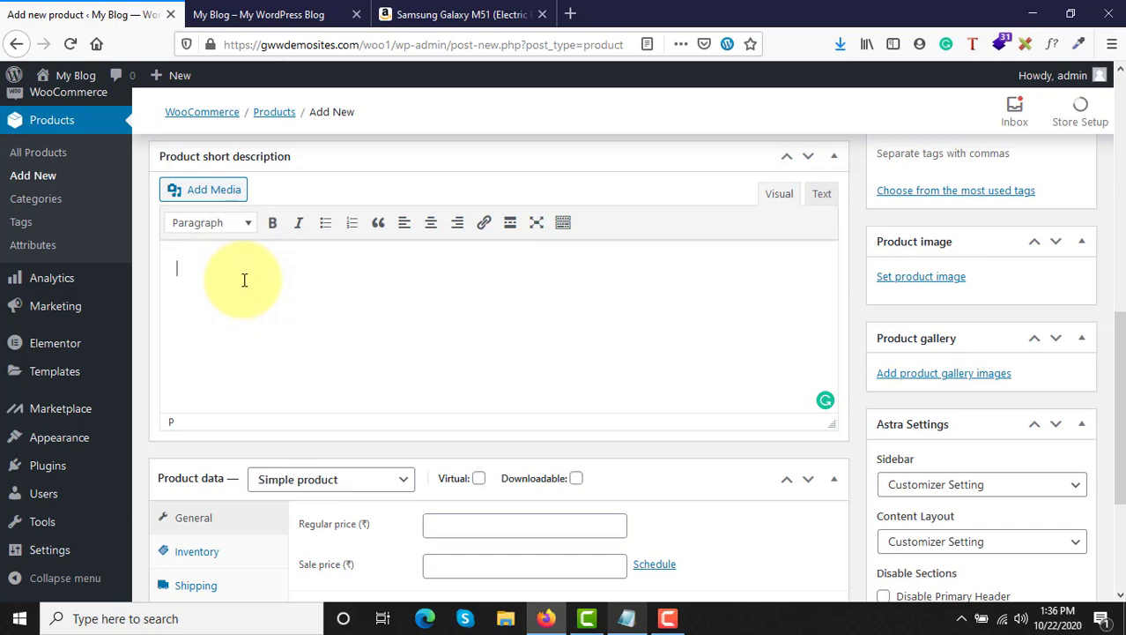
{"action": "key", "text": "ctrl+v"}
{"action": "scroll", "coordinate": [242, 300], "scroll_direction": "down", "scroll_amount": 1}
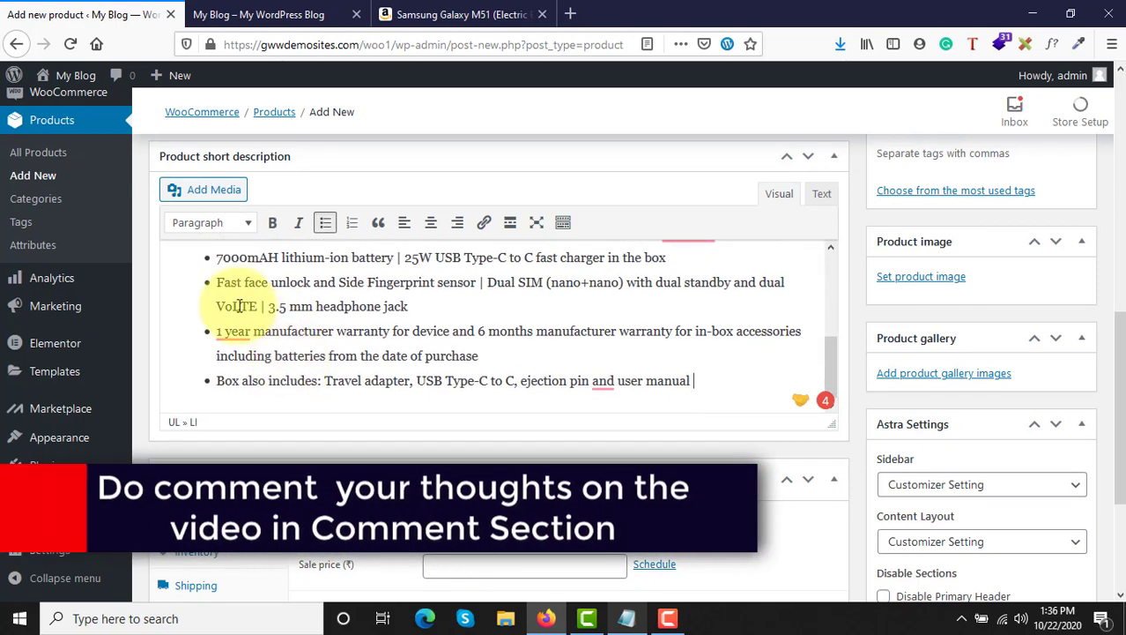
- Shorten the product short description by deleting every bullet after the Memory, Storage & SIM one
{"action": "triple_click", "coordinate": [696, 382]}
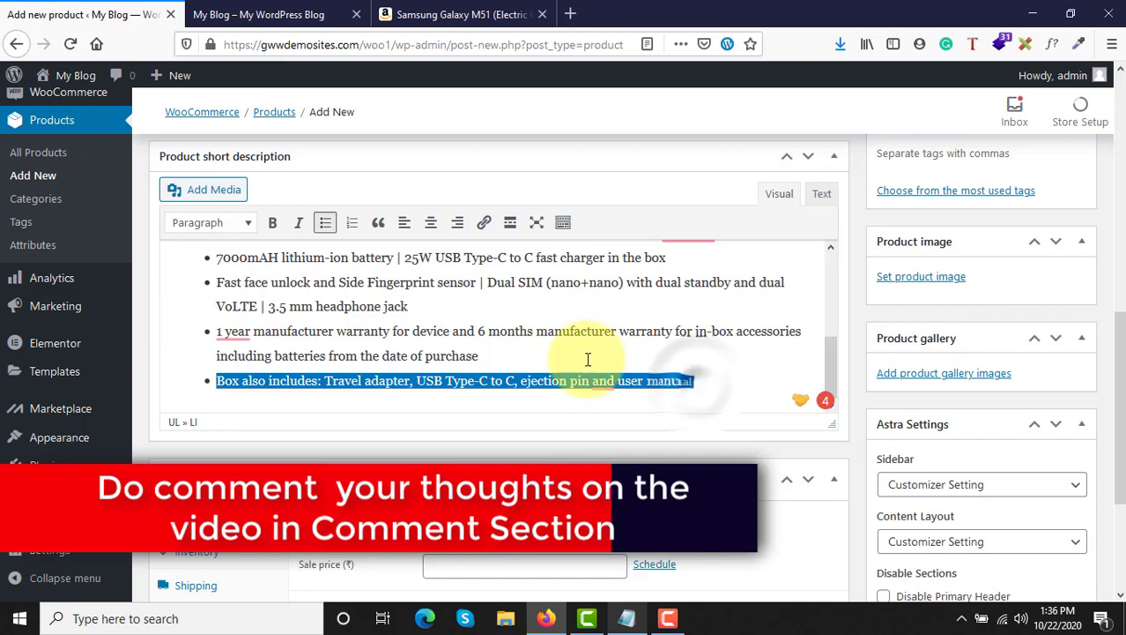
{"action": "left_click", "coordinate": [218, 283]}
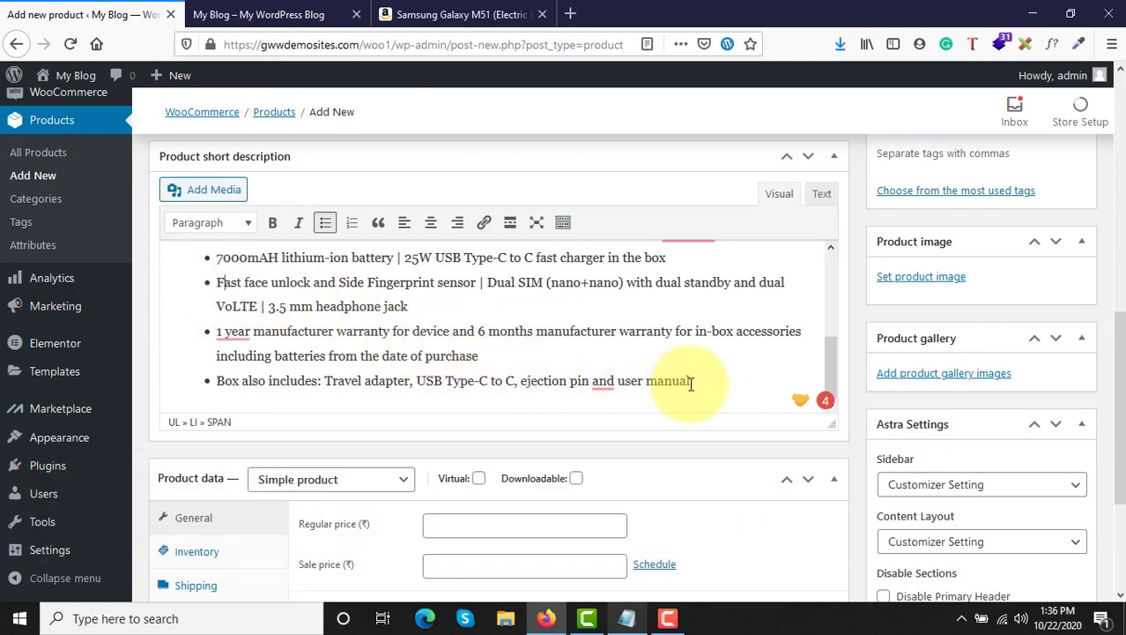
{"action": "left_click_drag", "start_coordinate": [692, 382], "coordinate": [215, 287]}
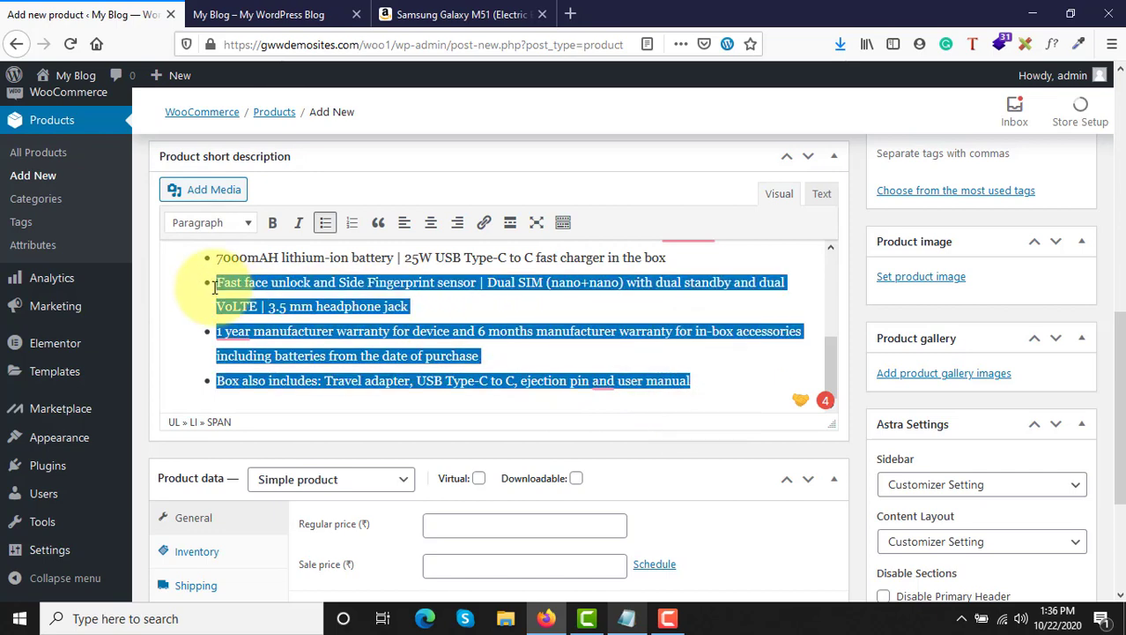
{"action": "key", "text": "BackSpace"}
{"action": "key", "text": "BackSpace"}
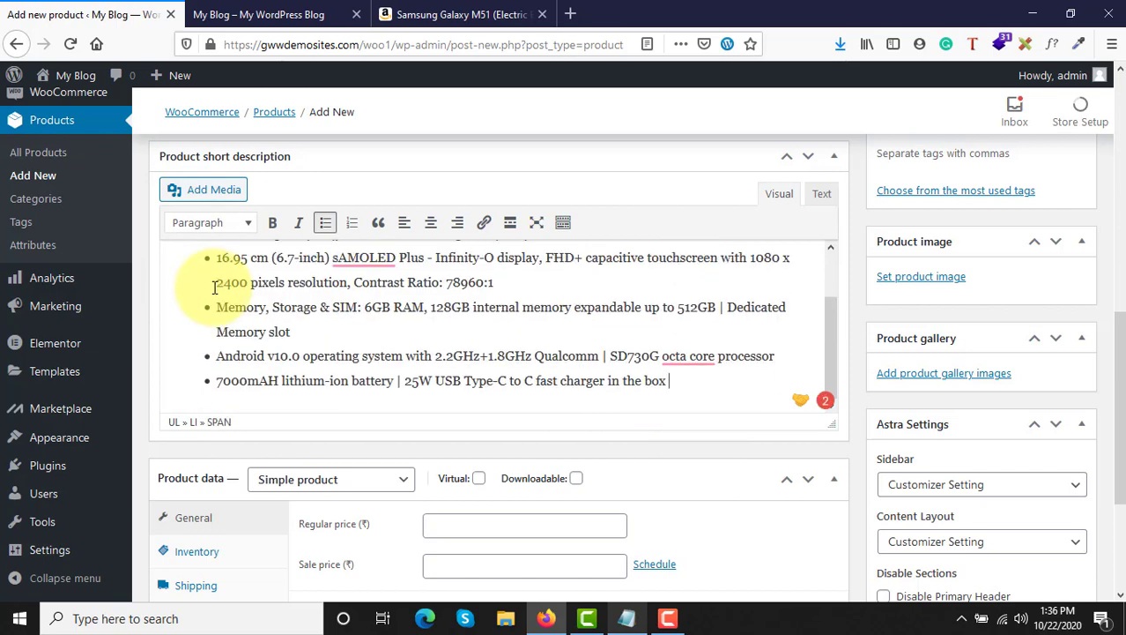
{"action": "scroll", "coordinate": [203, 269], "scroll_direction": "up", "scroll_amount": 1}
{"action": "scroll", "coordinate": [202, 284], "scroll_direction": "down", "scroll_amount": 1}
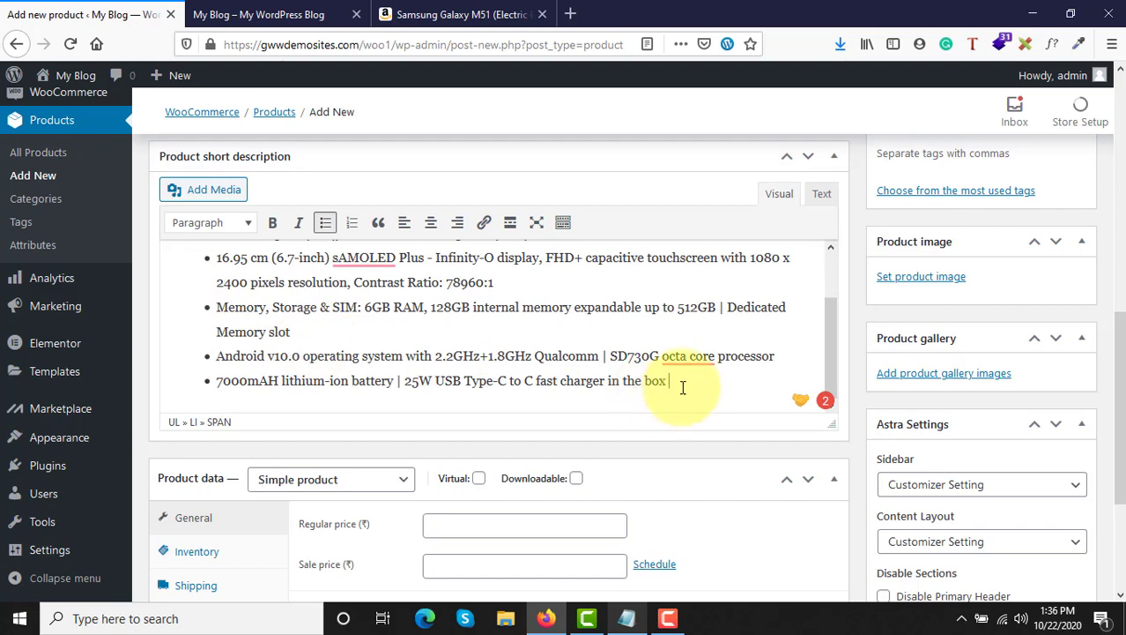
{"action": "left_click_drag", "start_coordinate": [682, 384], "coordinate": [201, 355]}
{"action": "key", "text": "BackSpace"}
{"action": "key", "text": "BackSpace"}
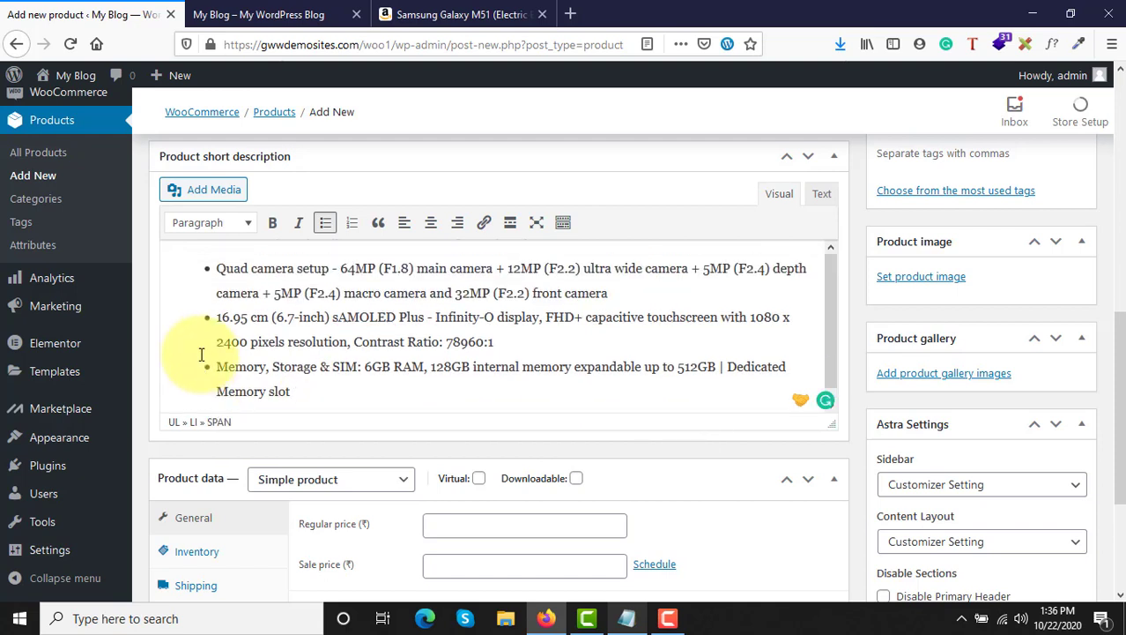
- Set the product type in the product data to External/Affiliate product
{"action": "scroll", "coordinate": [416, 465], "scroll_direction": "down", "scroll_amount": 3}
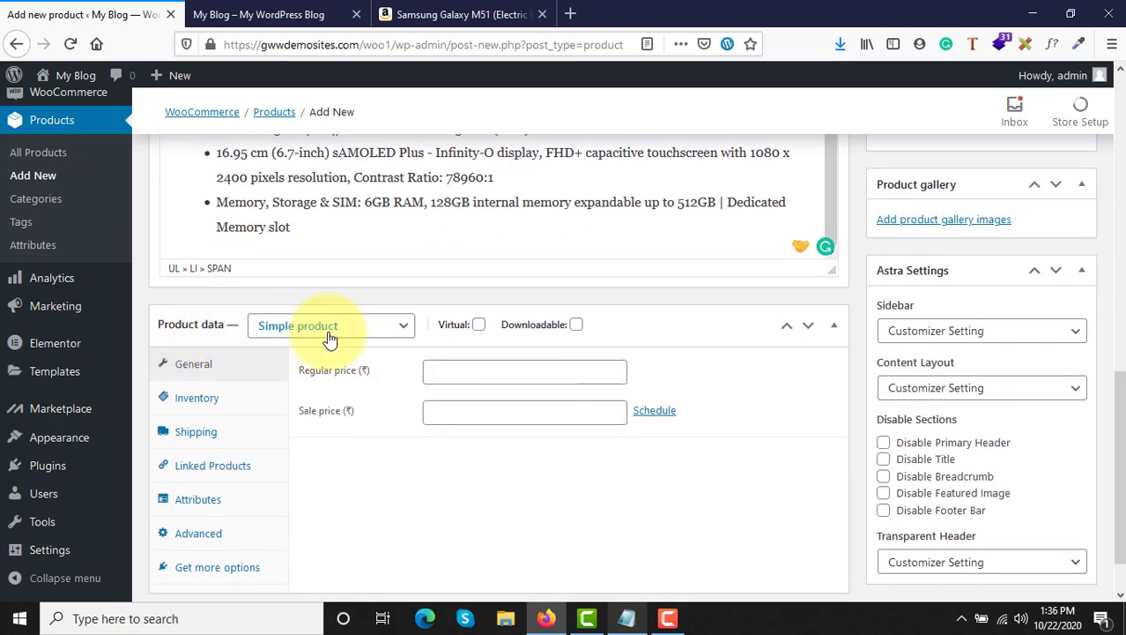
{"action": "left_click", "coordinate": [329, 339]}
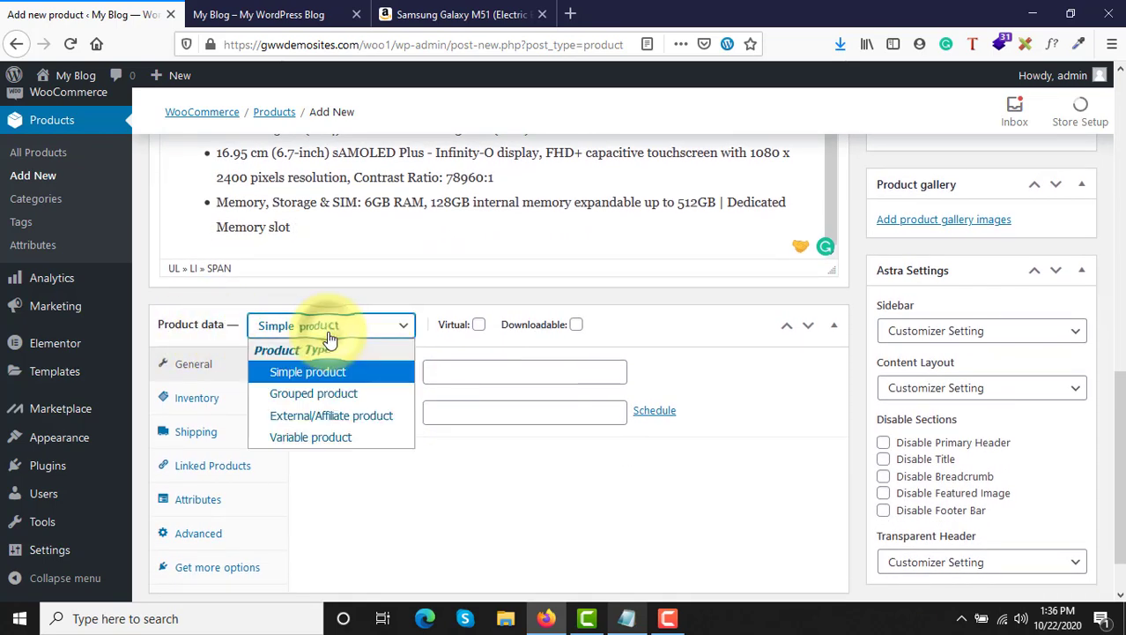
{"action": "left_click", "coordinate": [291, 416]}
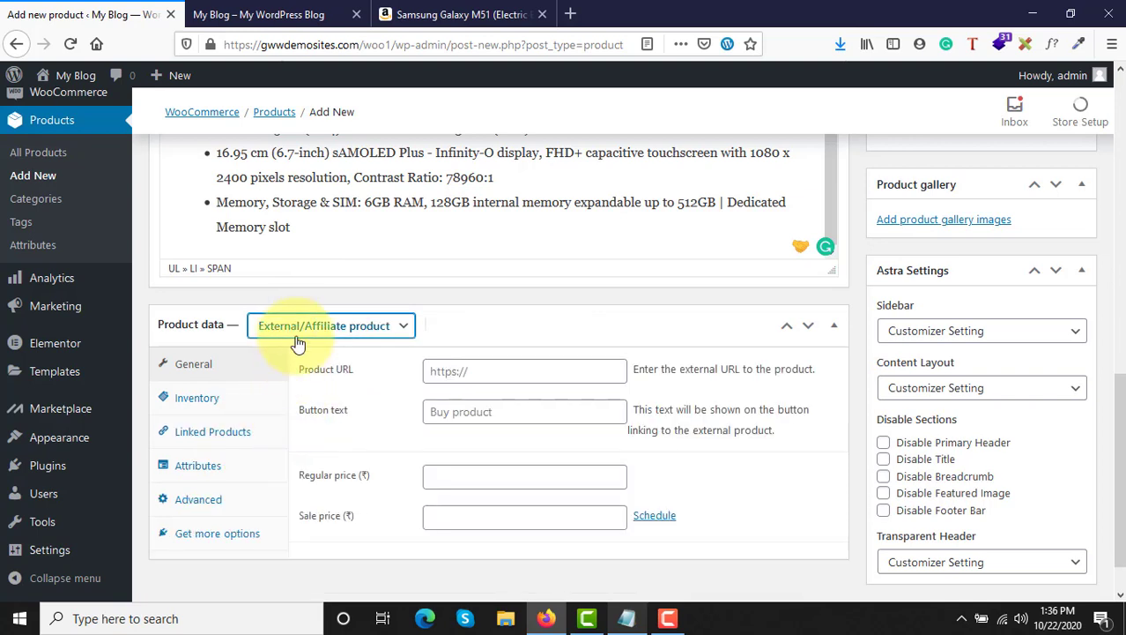
{"action": "left_click", "coordinate": [296, 331]}
{"action": "left_click", "coordinate": [291, 416]}
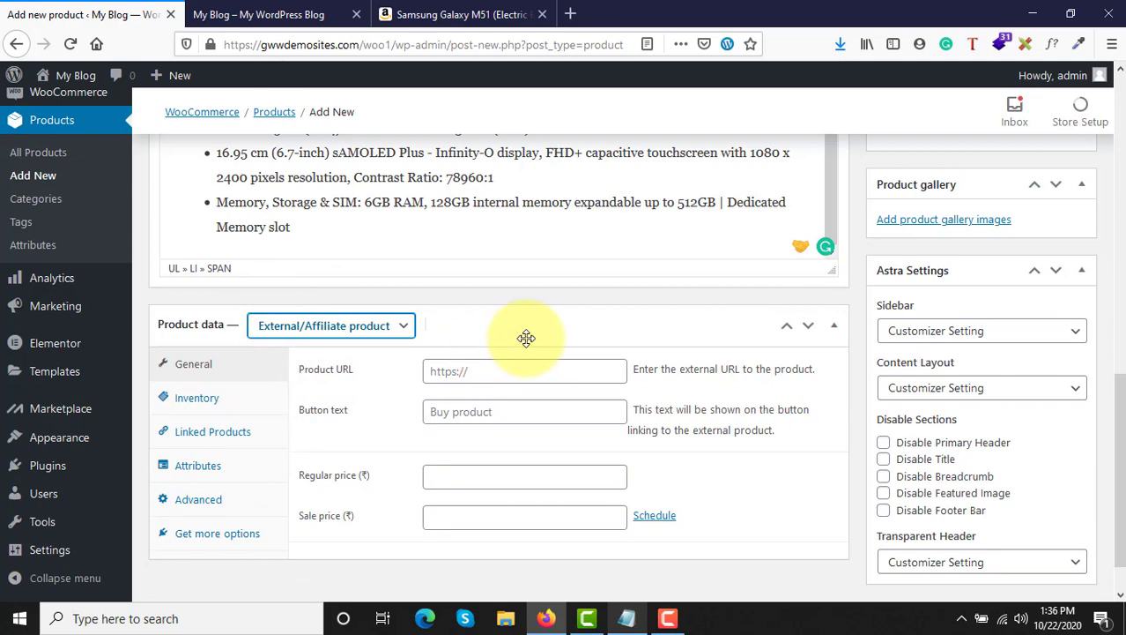
{"action": "scroll", "coordinate": [526, 337], "scroll_direction": "down", "scroll_amount": 1}
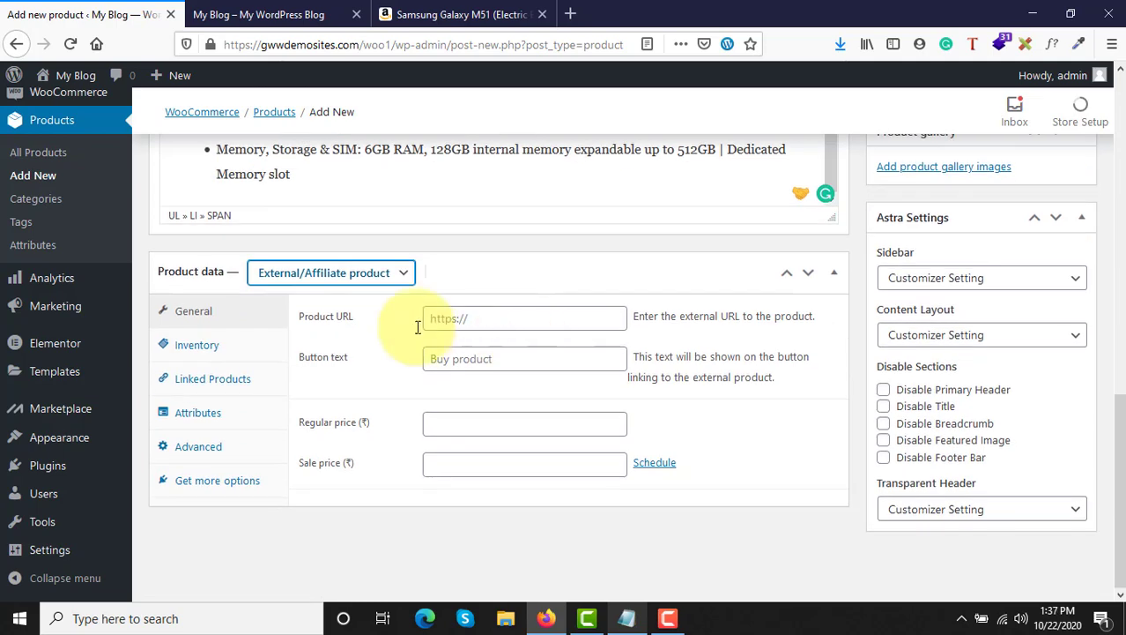
{"action": "left_click", "coordinate": [342, 274]}
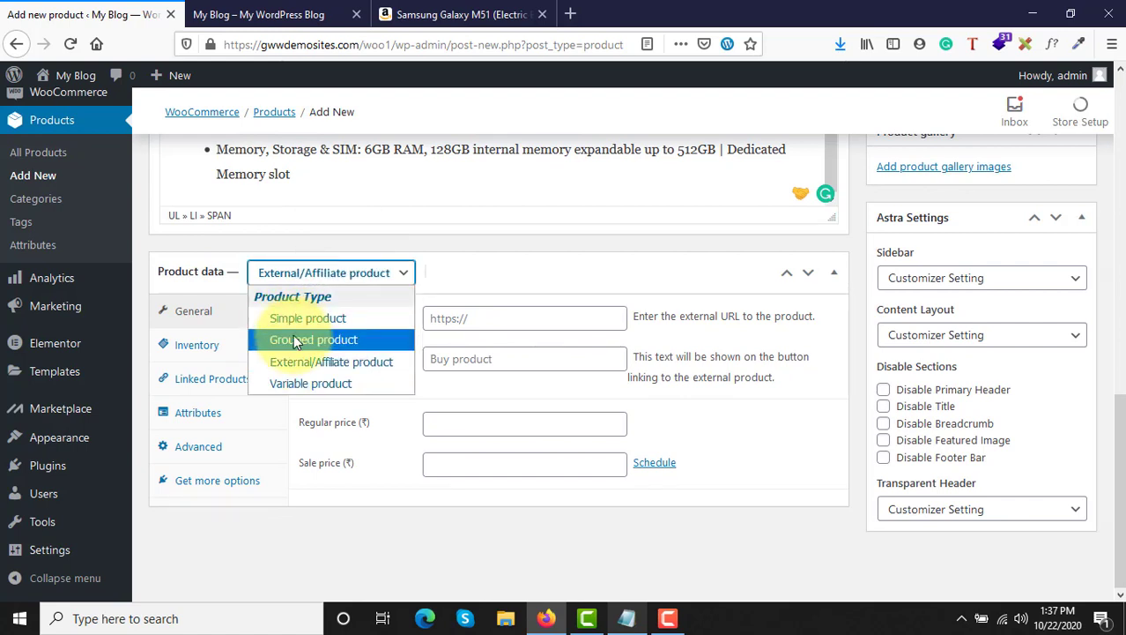
{"action": "left_click", "coordinate": [479, 260]}
{"action": "left_click", "coordinate": [478, 260]}
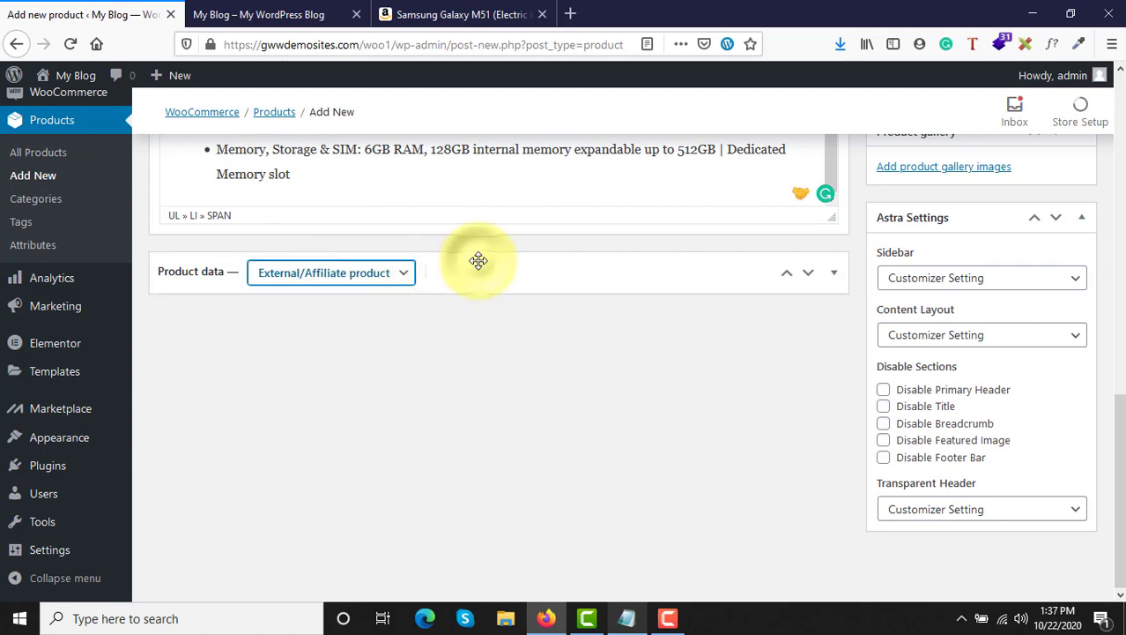
{"action": "left_click", "coordinate": [498, 274]}
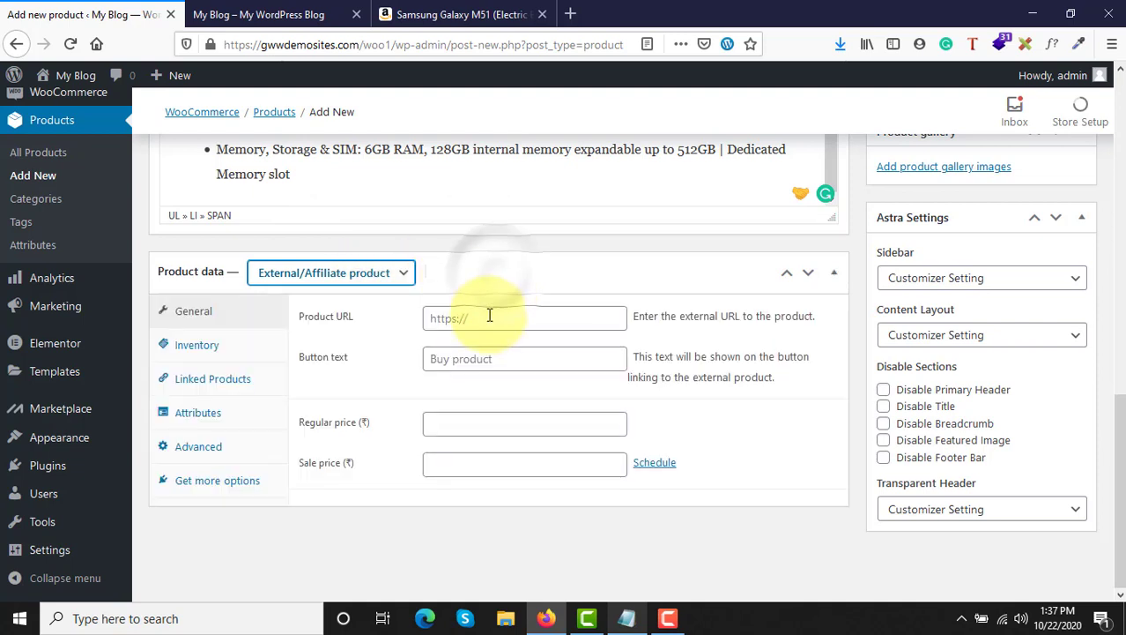
- Examine the Product URL field and its hint, and look over the Samsung Galaxy M51 listing on Amazon
{"action": "left_click", "coordinate": [478, 320]}
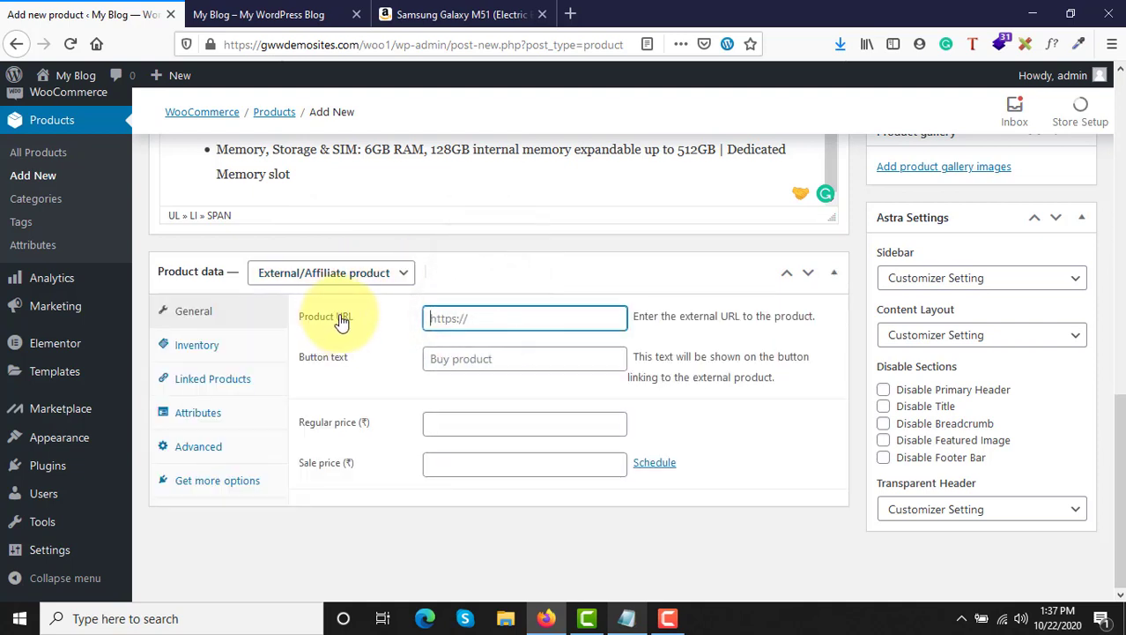
{"action": "left_click_drag", "start_coordinate": [671, 321], "coordinate": [801, 336]}
{"action": "left_click", "coordinate": [483, 7]}
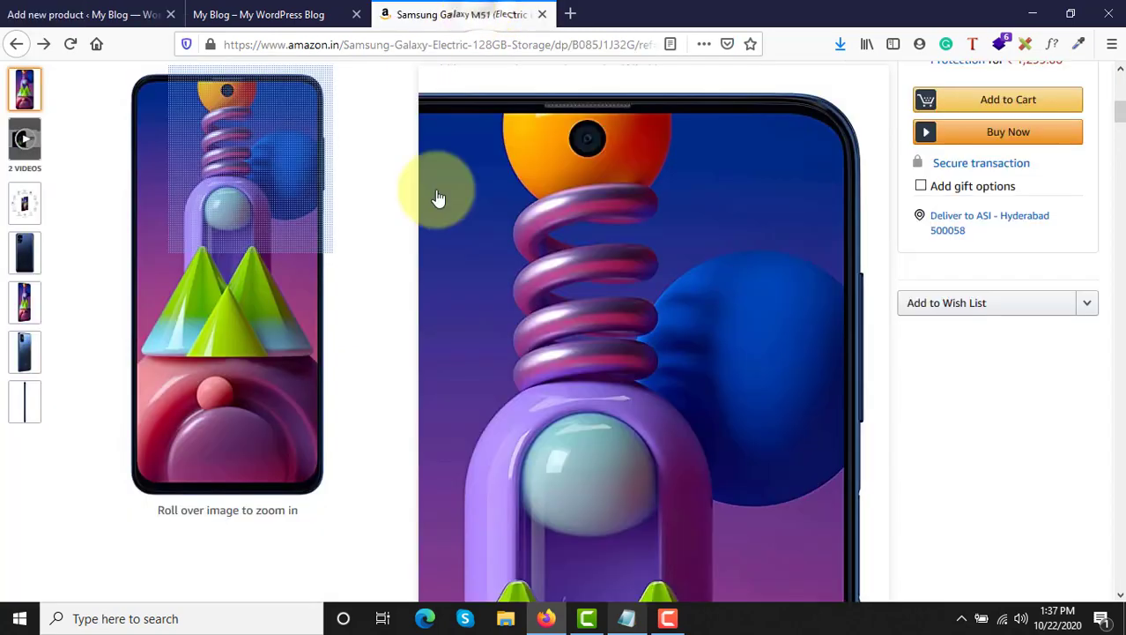
{"action": "left_click", "coordinate": [914, 523]}
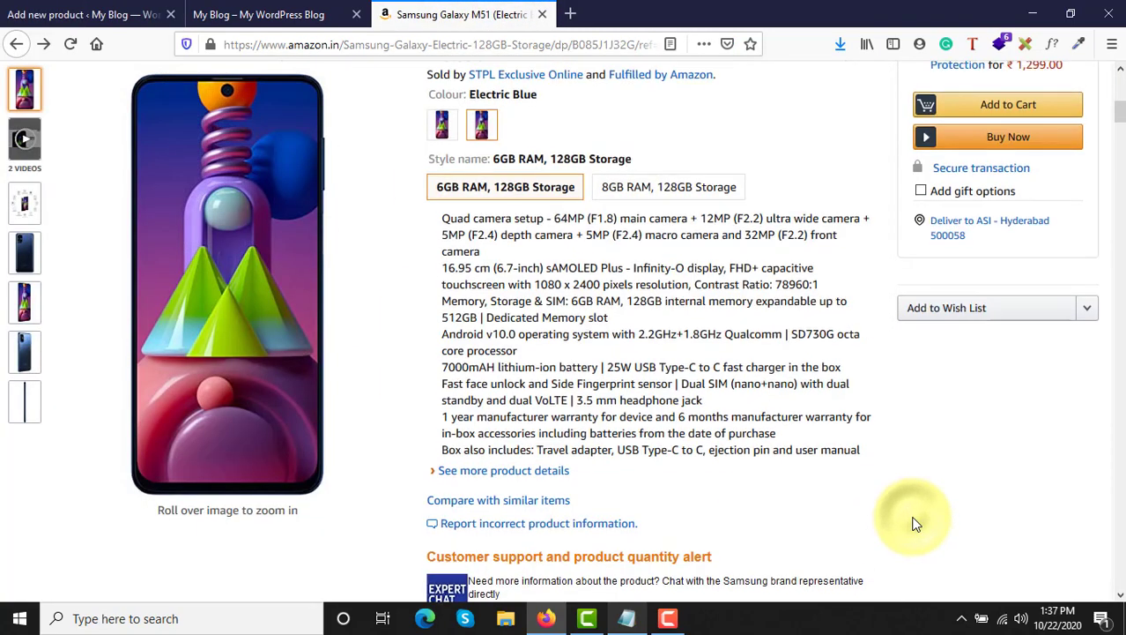
{"action": "scroll", "coordinate": [846, 480], "scroll_direction": "up", "scroll_amount": 3}
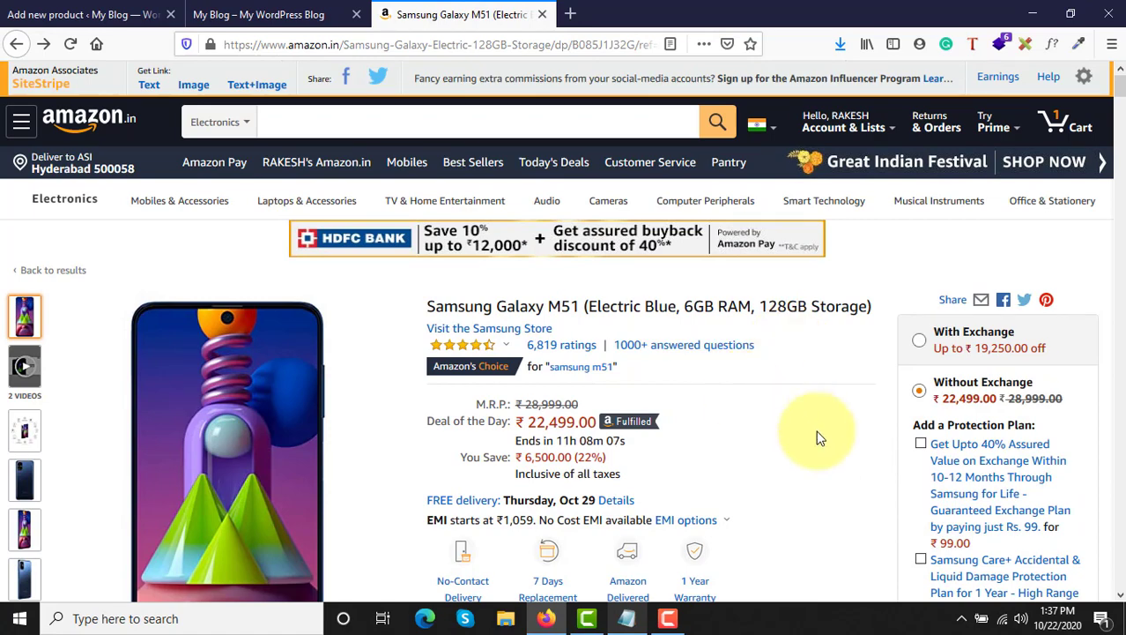
{"action": "scroll", "coordinate": [820, 438], "scroll_direction": "down", "scroll_amount": 3}
{"action": "scroll", "coordinate": [817, 432], "scroll_direction": "up", "scroll_amount": 3}
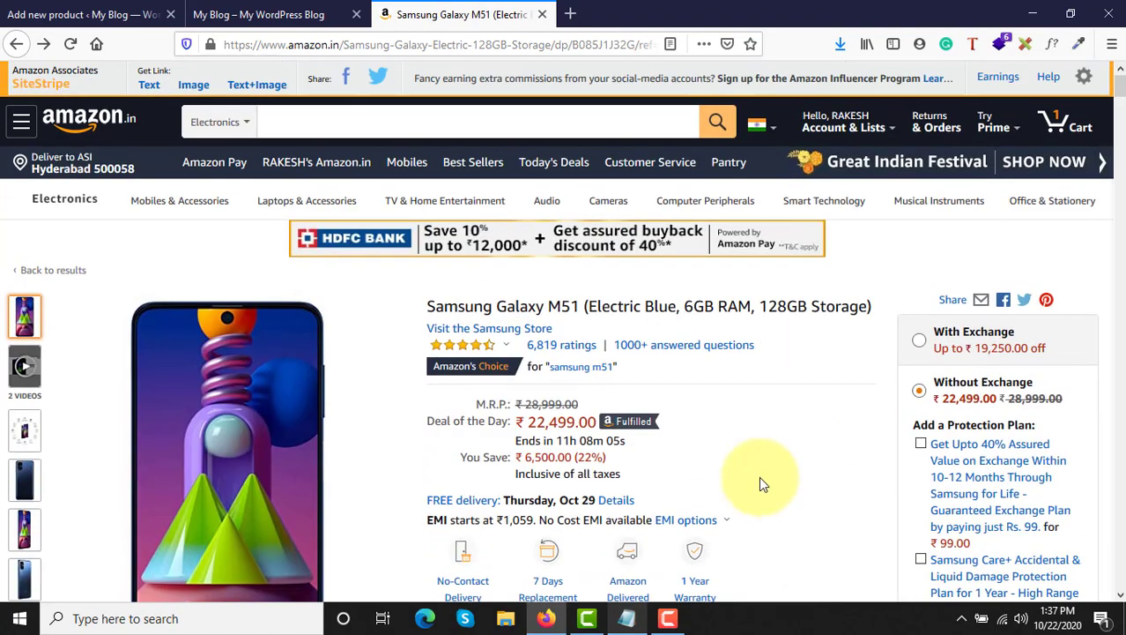
{"action": "left_click", "coordinate": [632, 617]}
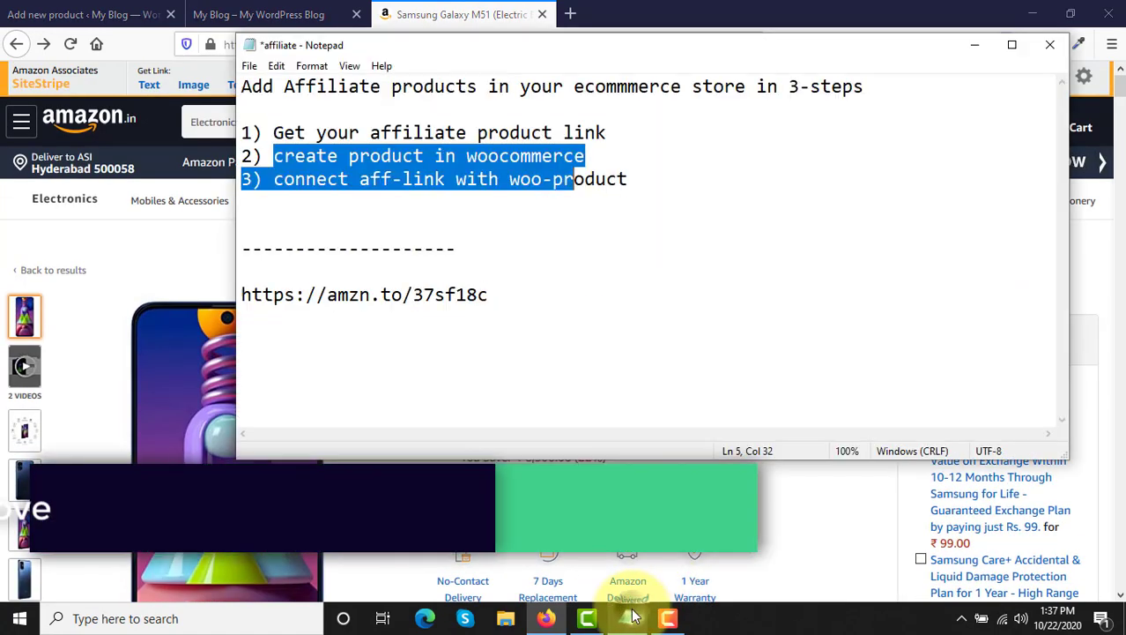
{"action": "left_click", "coordinate": [498, 295]}
{"action": "left_click_drag", "start_coordinate": [498, 295], "coordinate": [245, 294]}
{"action": "key", "text": "ctrl+c"}
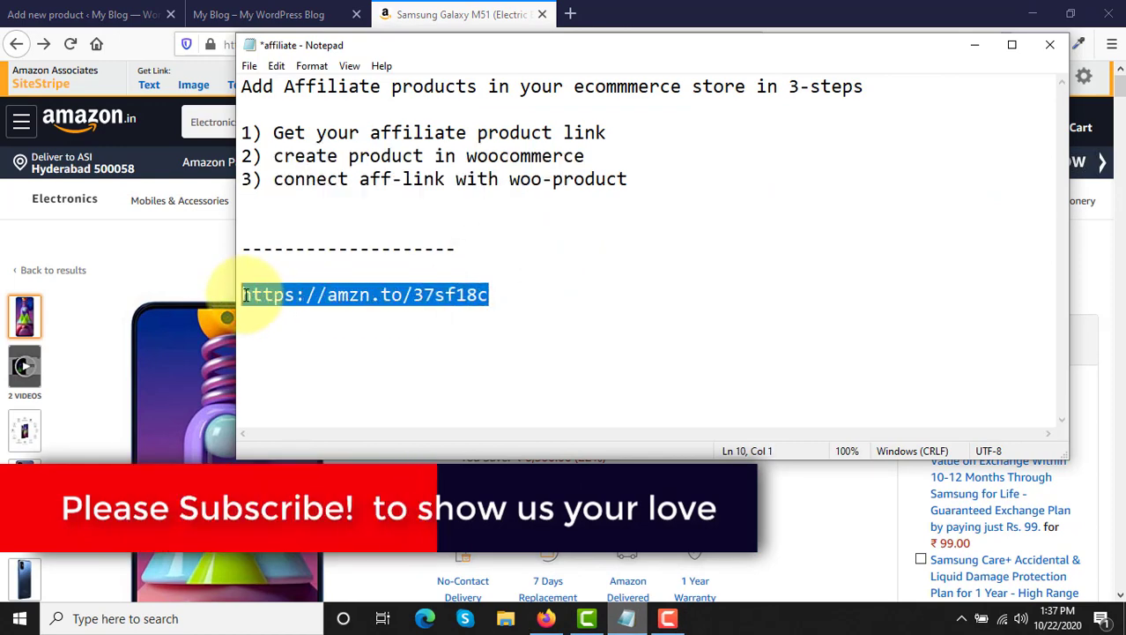
{"action": "left_click", "coordinate": [94, 9]}
{"action": "left_click", "coordinate": [457, 323]}
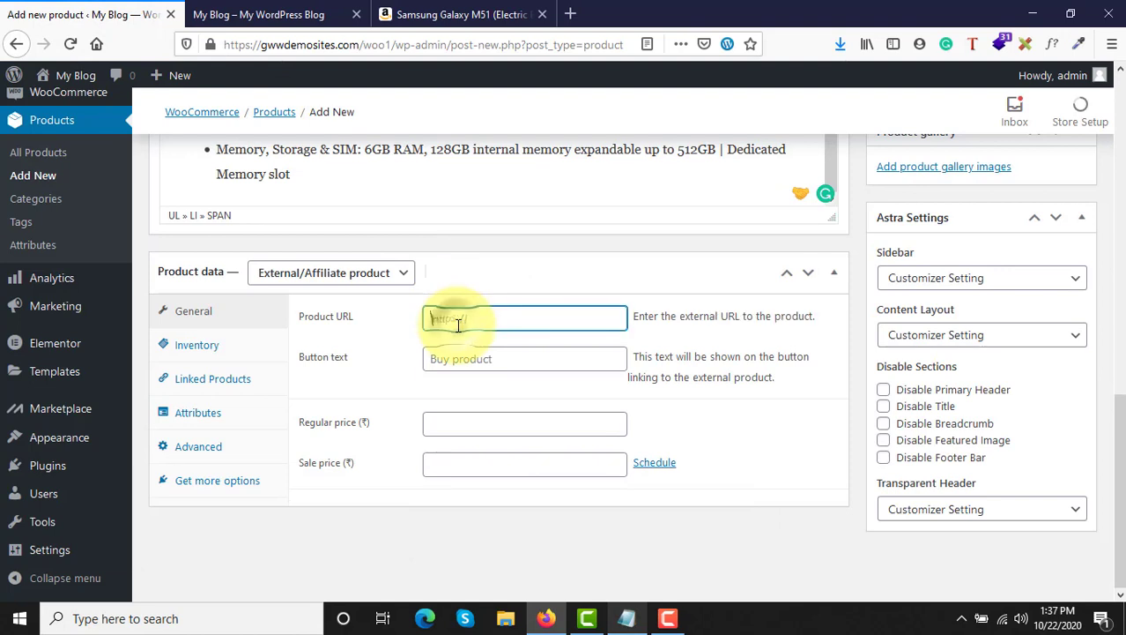
{"action": "key", "text": "ctrl+v"}
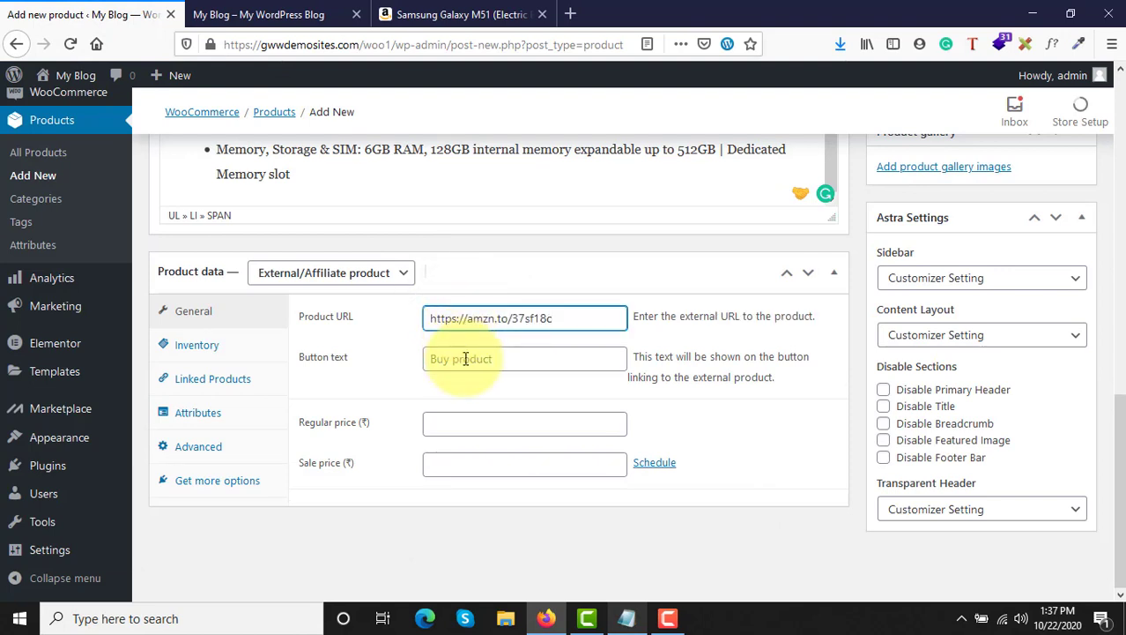
- Set the external product's button text to "Get it on Amazon"
{"action": "left_click", "coordinate": [465, 359]}
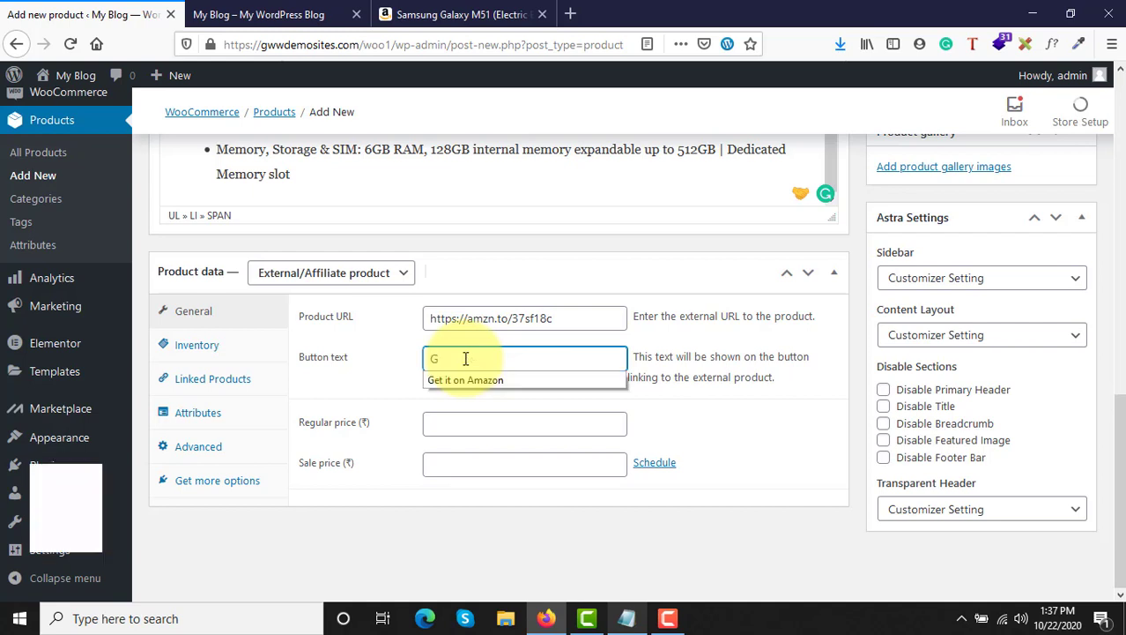
{"action": "type", "text": "et"}
{"action": "key", "text": "Down"}
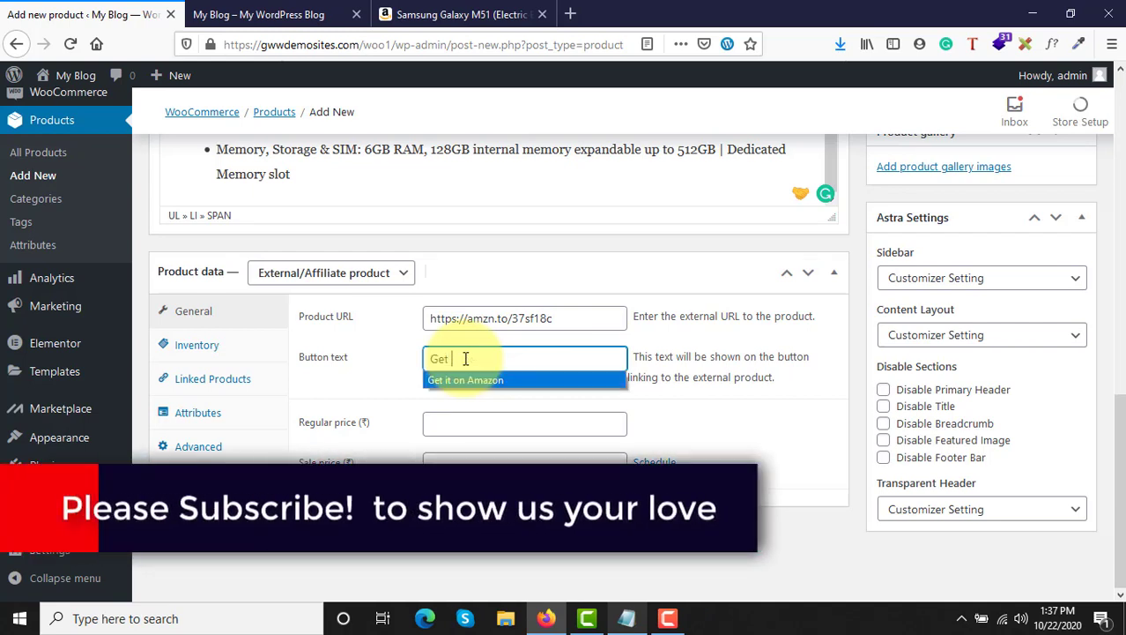
{"action": "key", "text": "Return"}
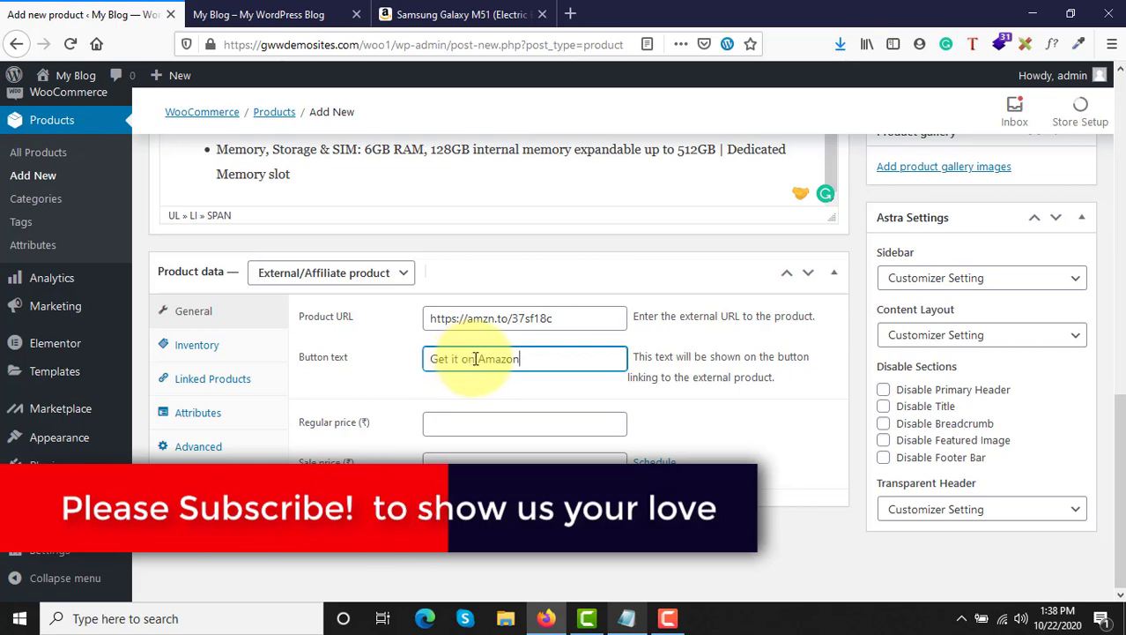
{"action": "left_click", "coordinate": [500, 389]}
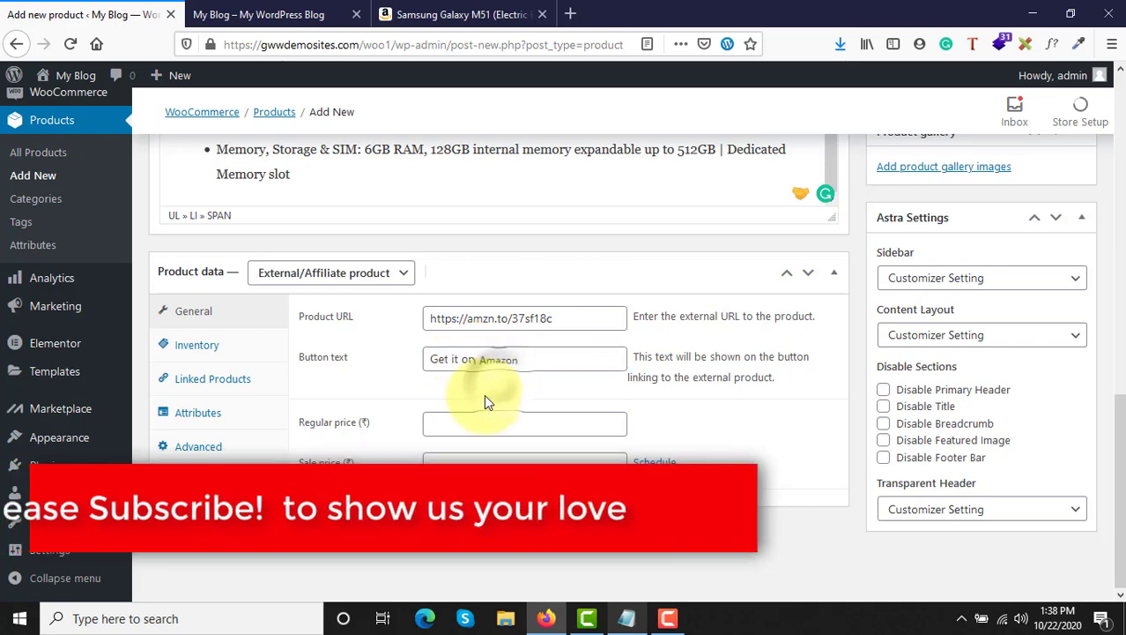
- Look up the M.R.P. on the Amazon listing and set the product's regular price to 28999
{"action": "left_click", "coordinate": [443, 422]}
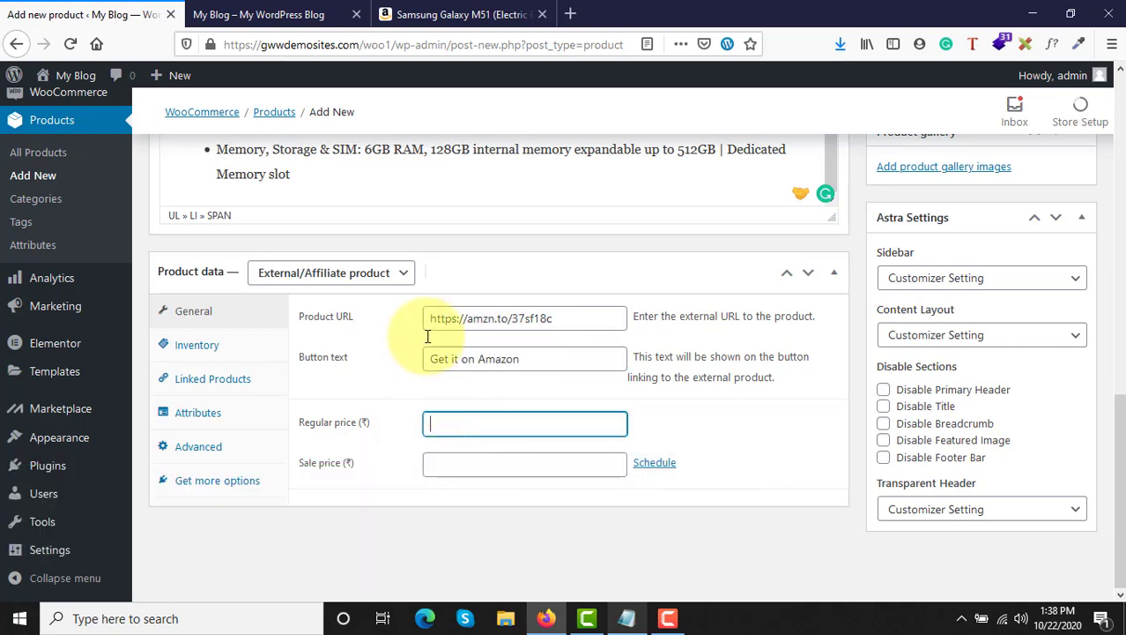
{"action": "left_click", "coordinate": [432, 15]}
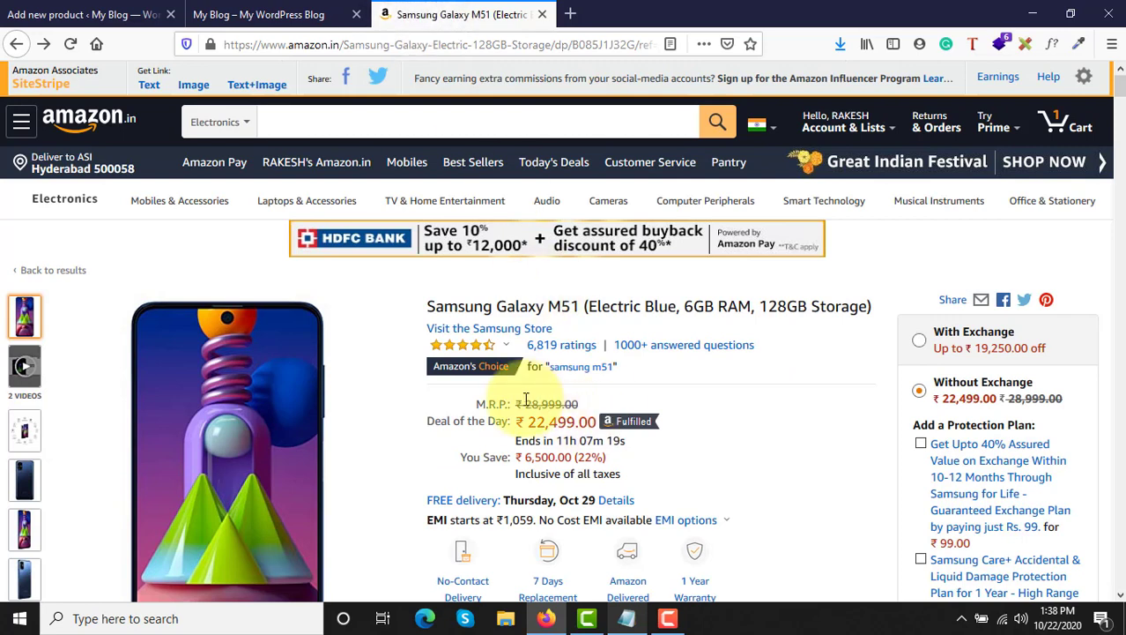
{"action": "left_click", "coordinate": [80, 14]}
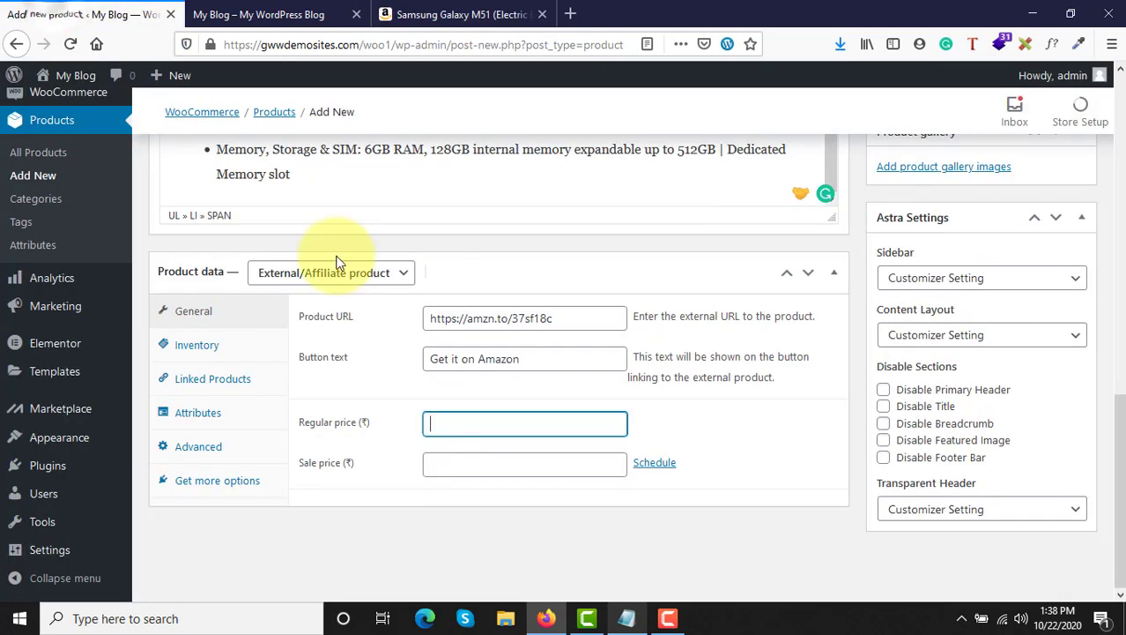
{"action": "type", "text": "2899+9"}
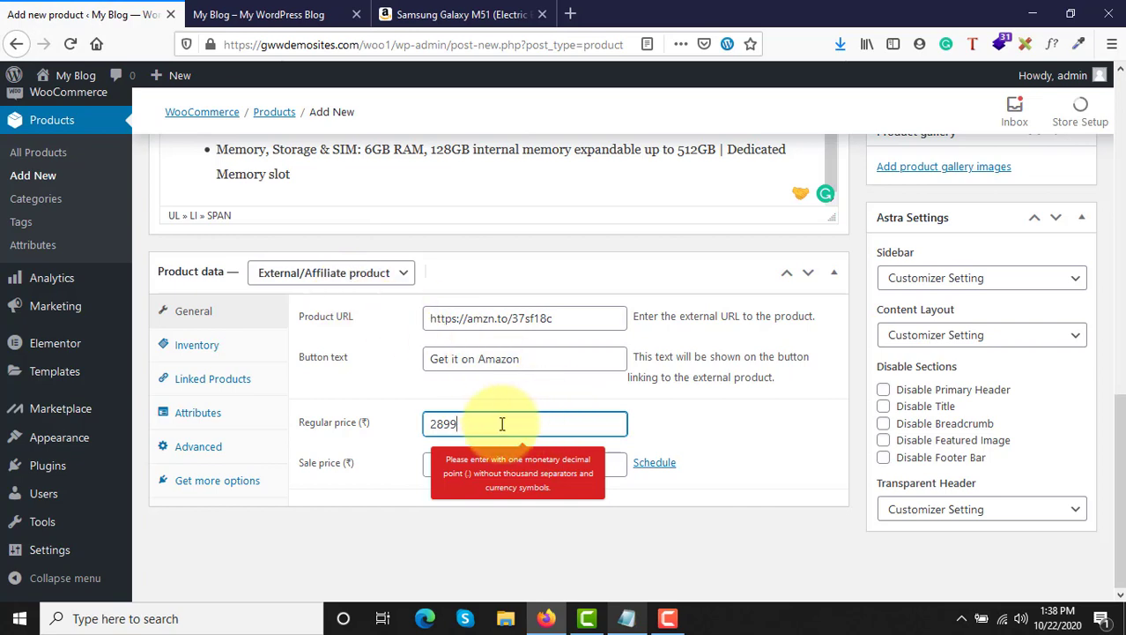
- Look up the deal price on the Amazon listing and set the product's sale price to 22499
{"action": "left_click", "coordinate": [471, 464]}
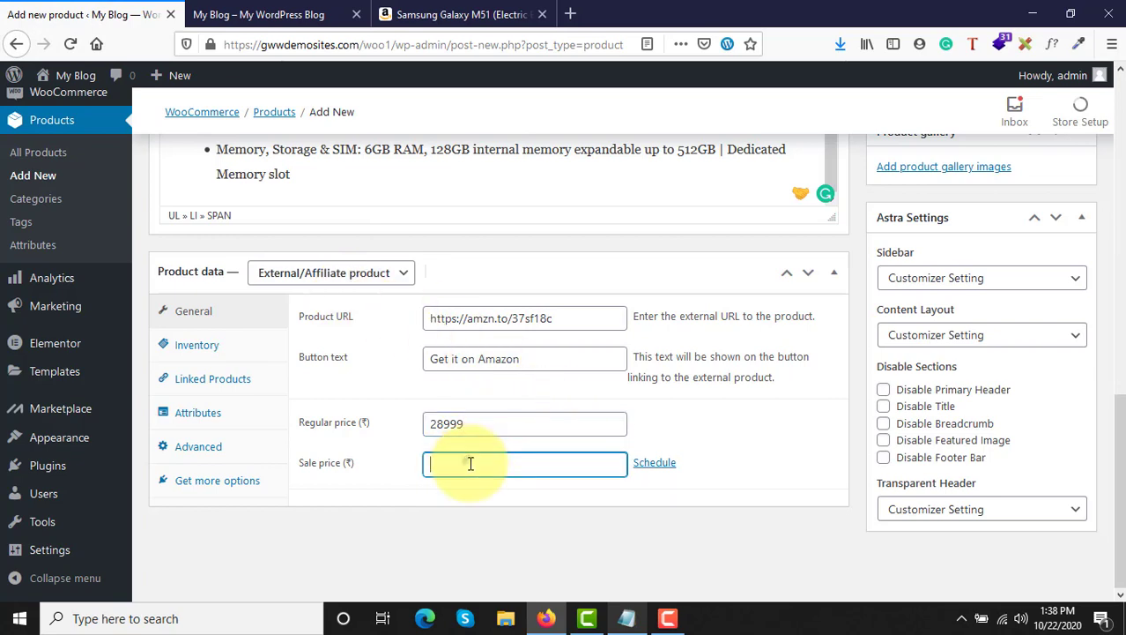
{"action": "left_click", "coordinate": [534, 8]}
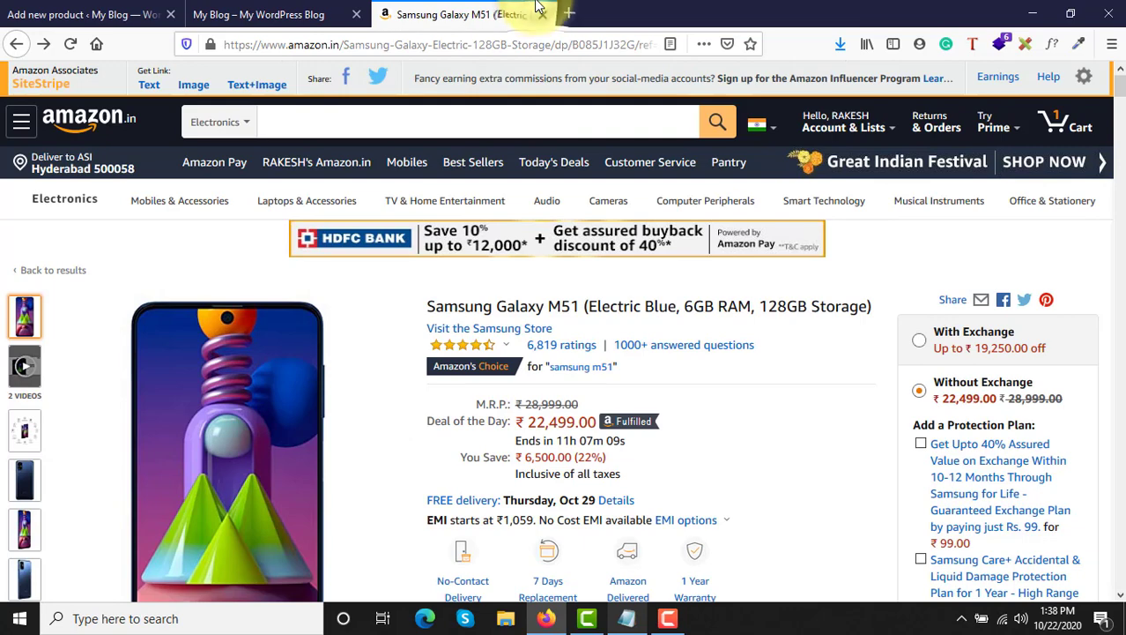
{"action": "left_click", "coordinate": [119, 9]}
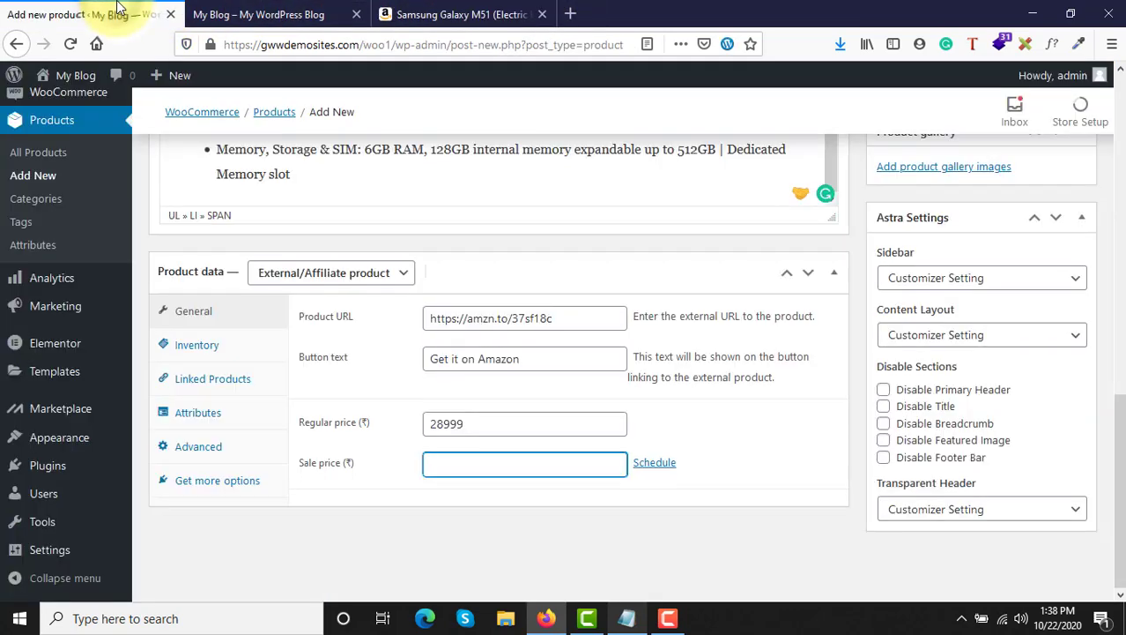
{"action": "type", "text": "22499"}
{"action": "scroll", "coordinate": [750, 563], "scroll_direction": "up", "scroll_amount": 2}
{"action": "scroll", "coordinate": [750, 562], "scroll_direction": "down", "scroll_amount": 2}
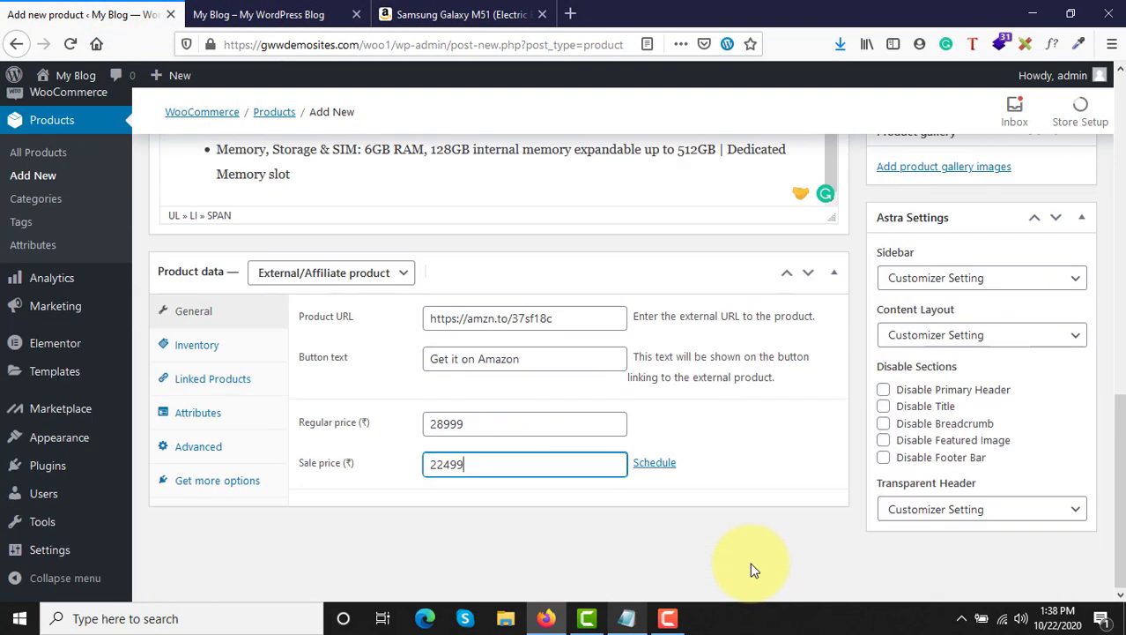
{"action": "scroll", "coordinate": [750, 562], "scroll_direction": "up", "scroll_amount": 2}
{"action": "scroll", "coordinate": [776, 542], "scroll_direction": "up", "scroll_amount": 1}
{"action": "scroll", "coordinate": [793, 520], "scroll_direction": "down", "scroll_amount": 2}
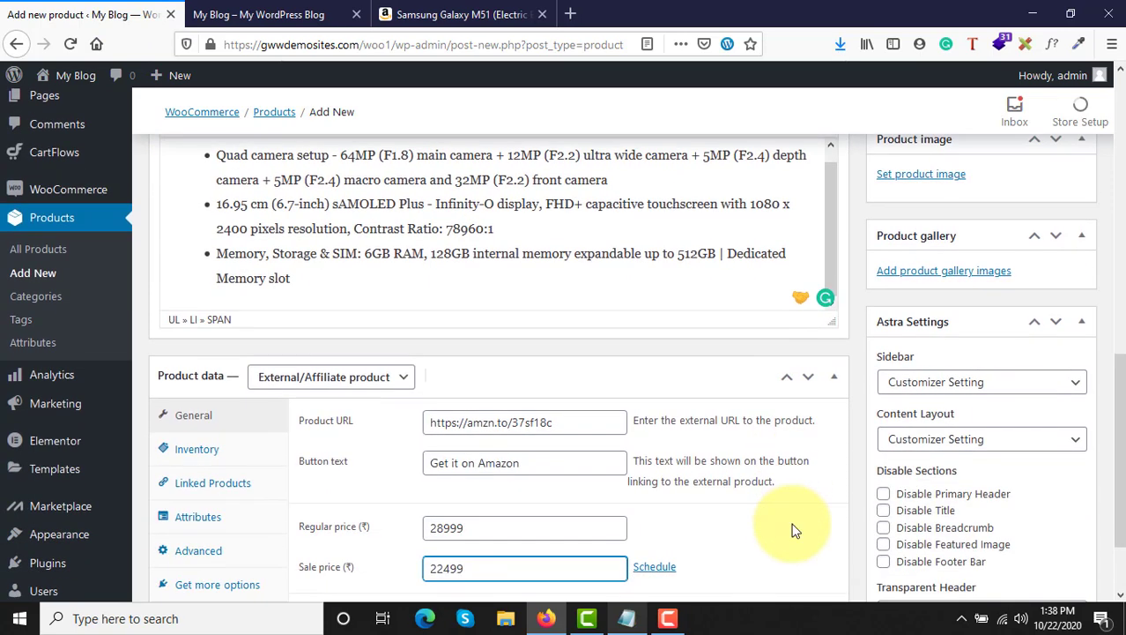
- Examine the phone's pictures, feature bullets and offers on the Amazon listing, and glance at the store's home page
{"action": "scroll", "coordinate": [794, 529], "scroll_direction": "up", "scroll_amount": 3}
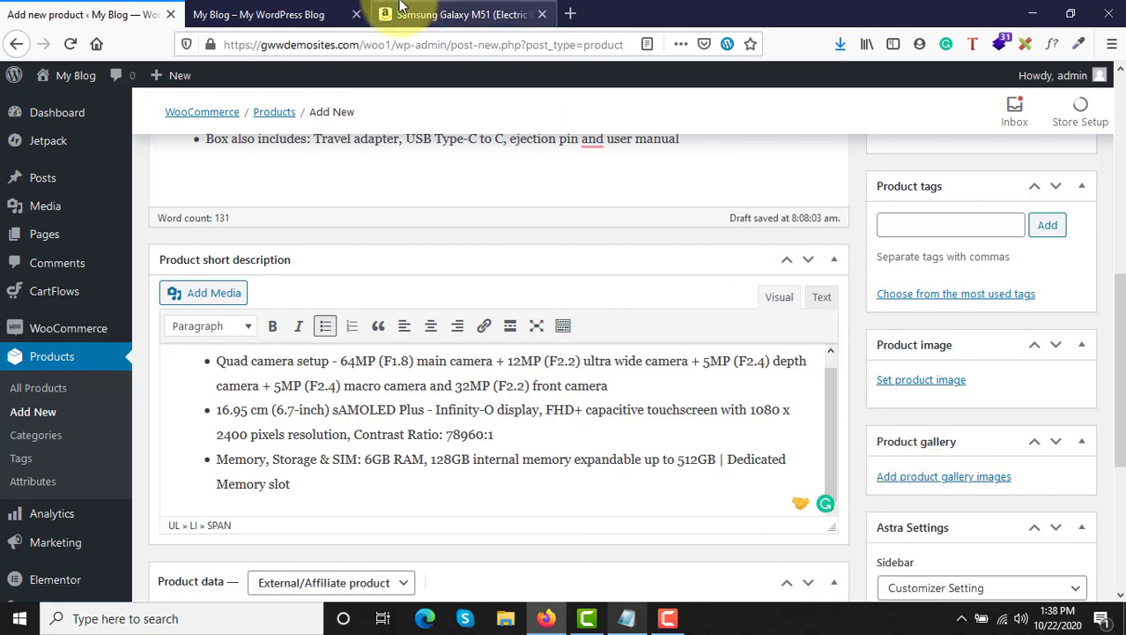
{"action": "left_click", "coordinate": [459, 15]}
{"action": "scroll", "coordinate": [22, 547], "scroll_direction": "down", "scroll_amount": 4}
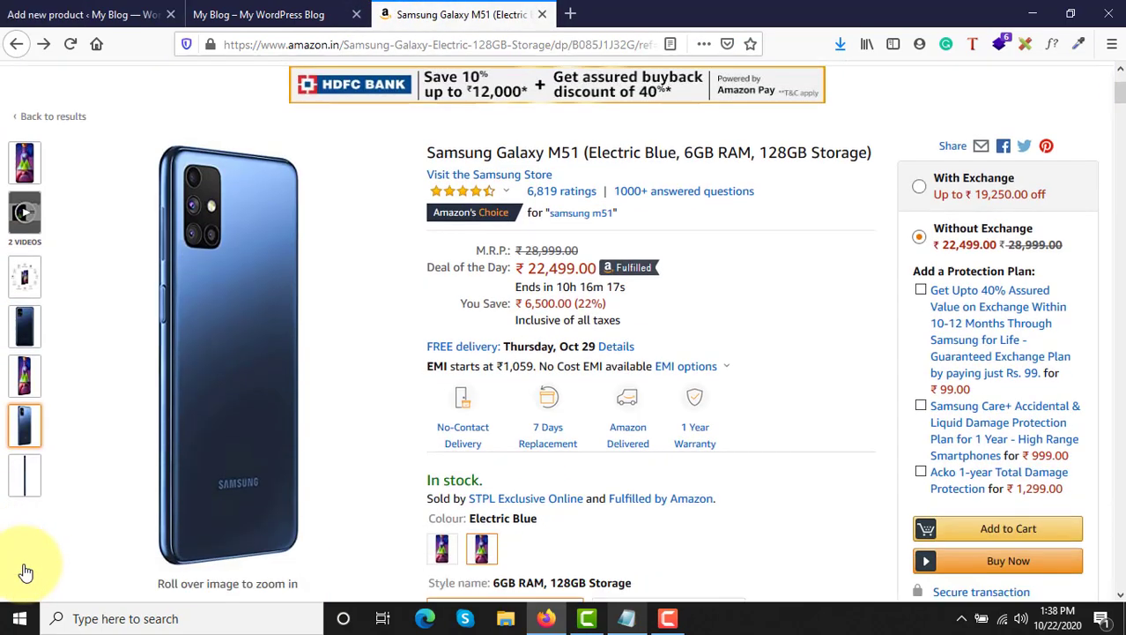
{"action": "scroll", "coordinate": [105, 435], "scroll_direction": "down", "scroll_amount": 3}
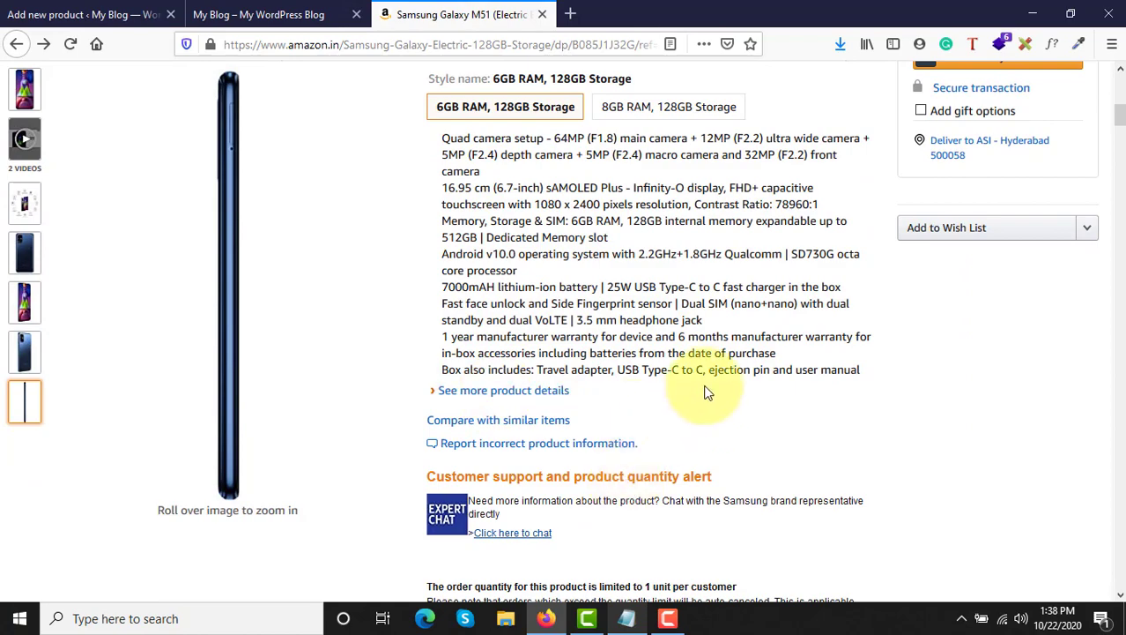
{"action": "scroll", "coordinate": [724, 370], "scroll_direction": "down", "scroll_amount": 3}
{"action": "scroll", "coordinate": [724, 370], "scroll_direction": "down", "scroll_amount": 3}
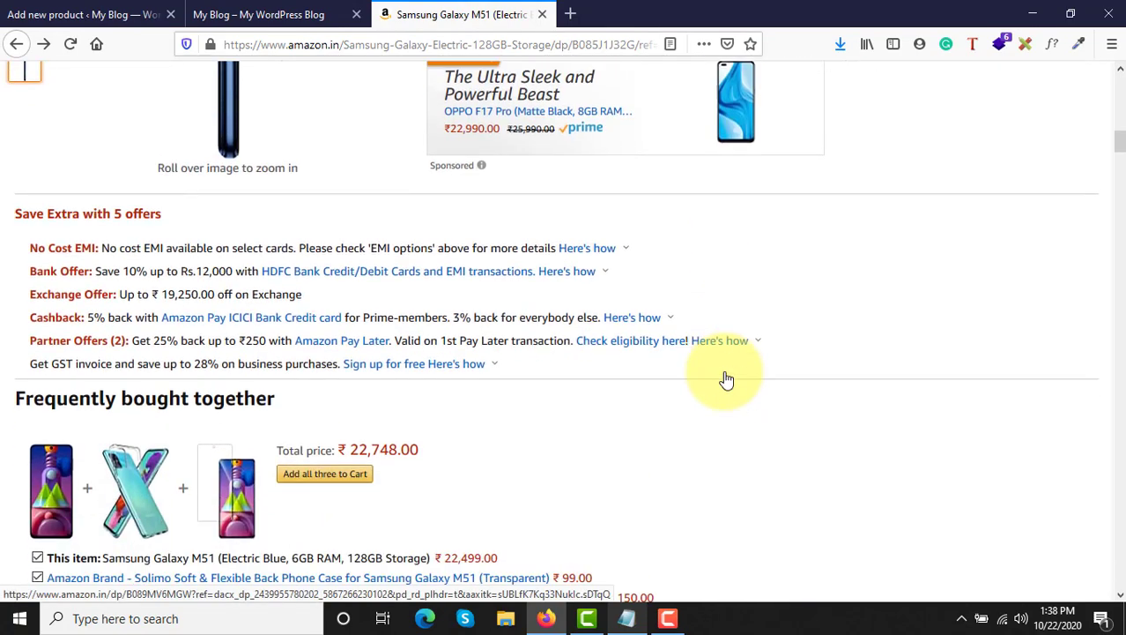
{"action": "scroll", "coordinate": [723, 371], "scroll_direction": "up", "scroll_amount": 4}
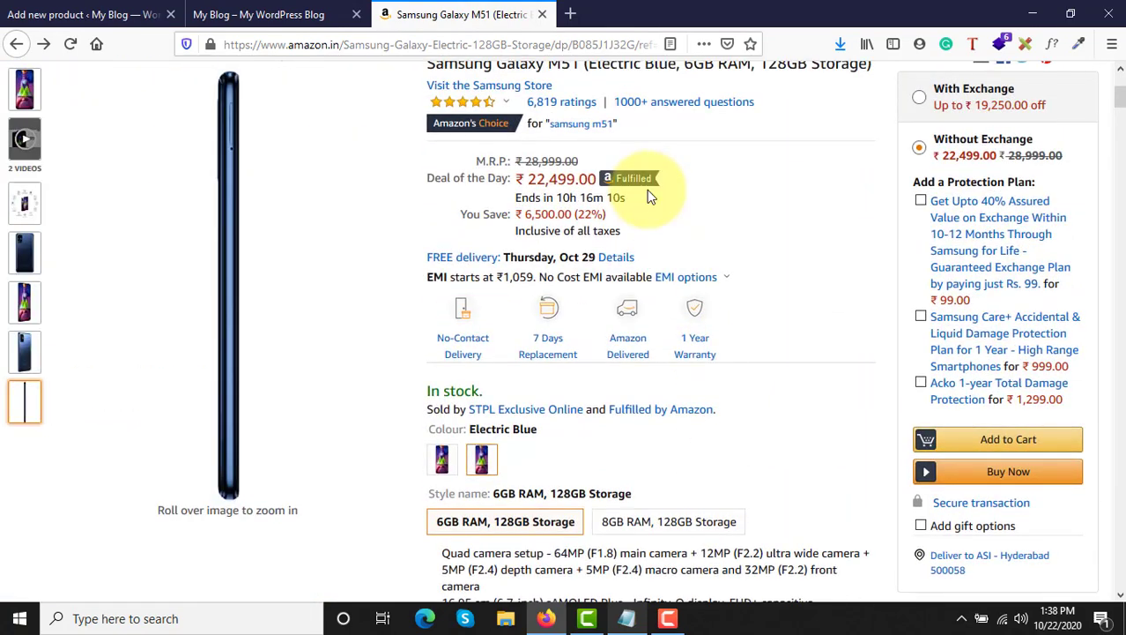
{"action": "mouse_move", "coordinate": [24, 97]}
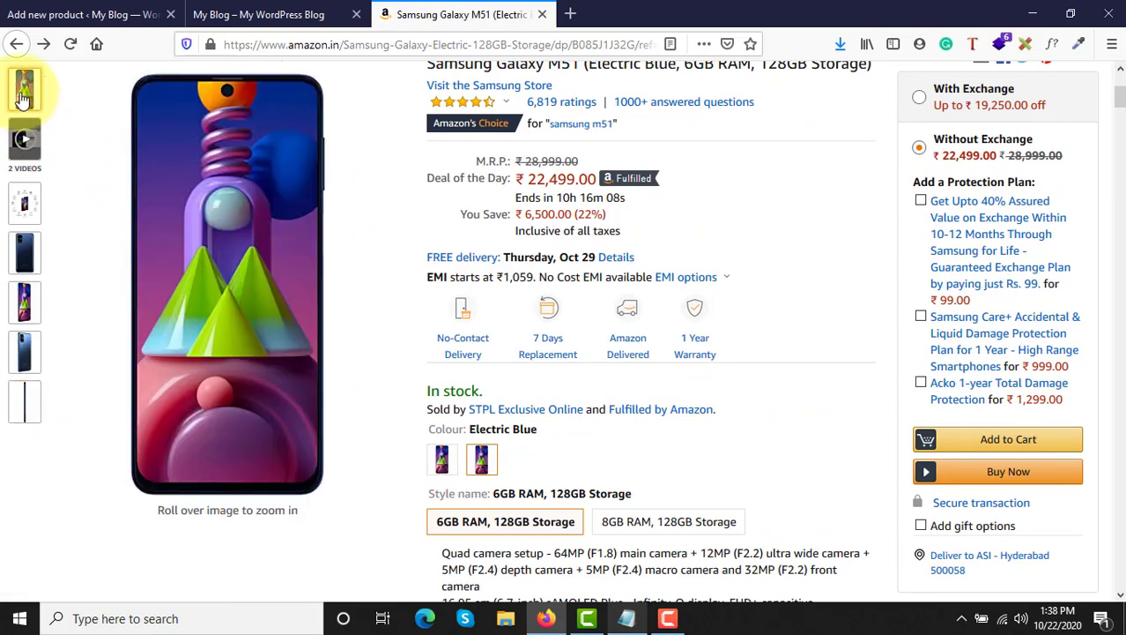
{"action": "left_click", "coordinate": [283, 10]}
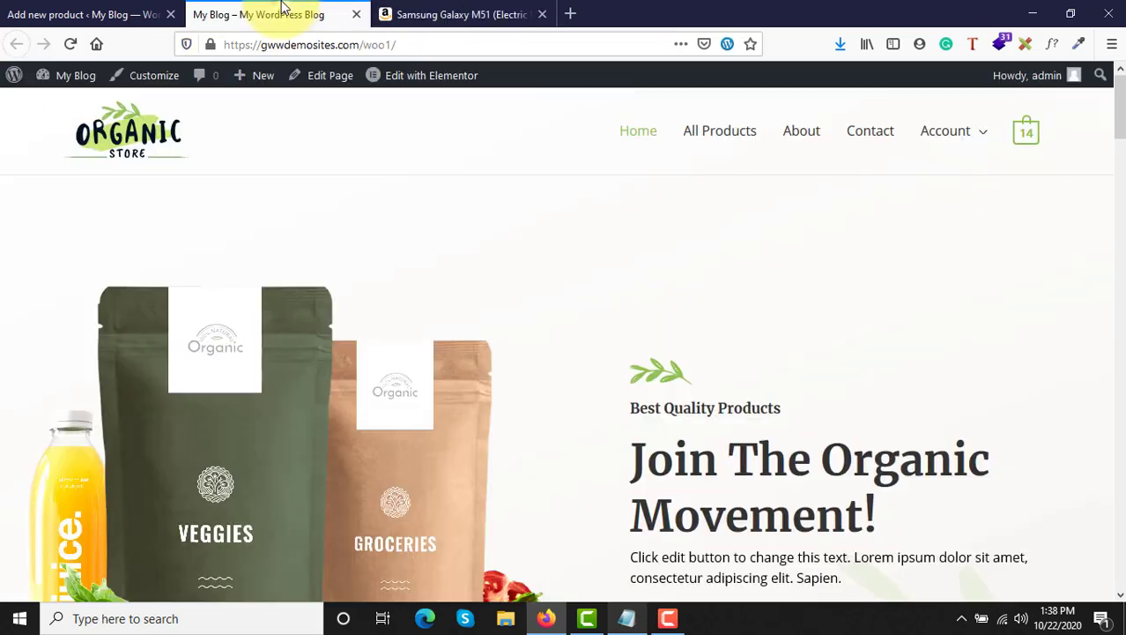
- Set the product image to 81h7bygApVL._SL1500_.jpg, the phone picture surrounded by feature icons, from the Media Library
{"action": "left_click", "coordinate": [110, 11]}
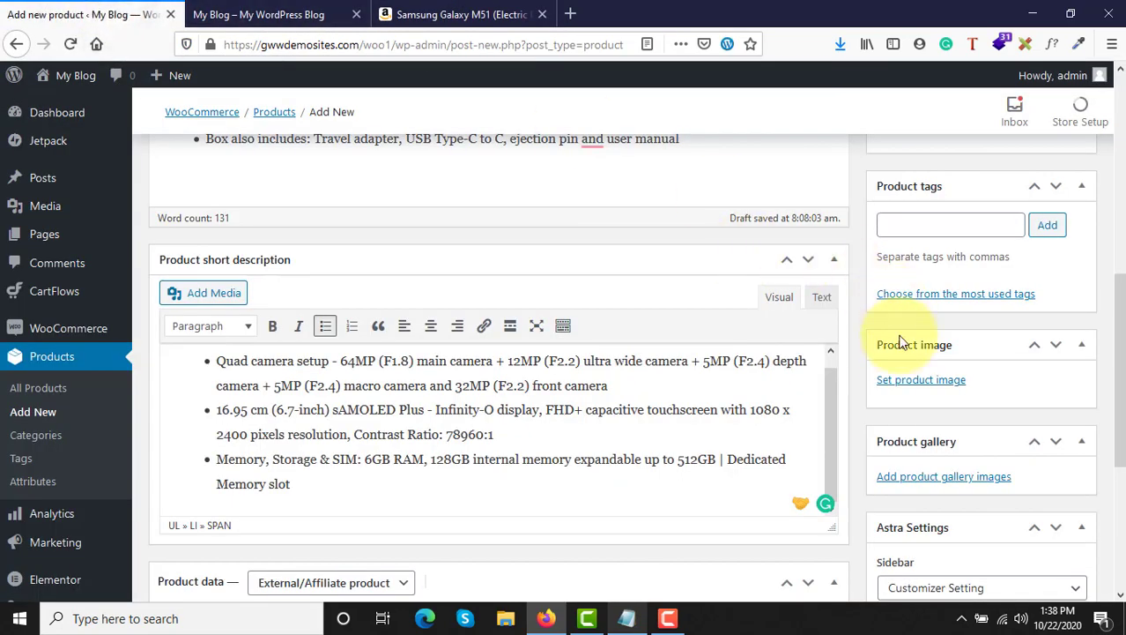
{"action": "left_click", "coordinate": [918, 386]}
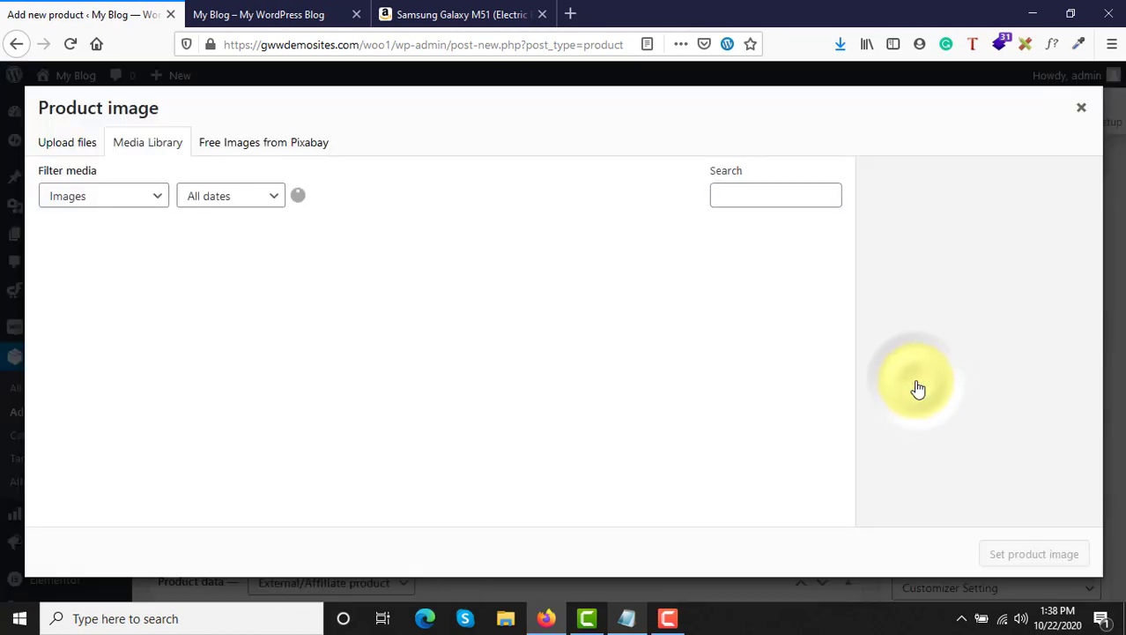
{"action": "left_click", "coordinate": [84, 280]}
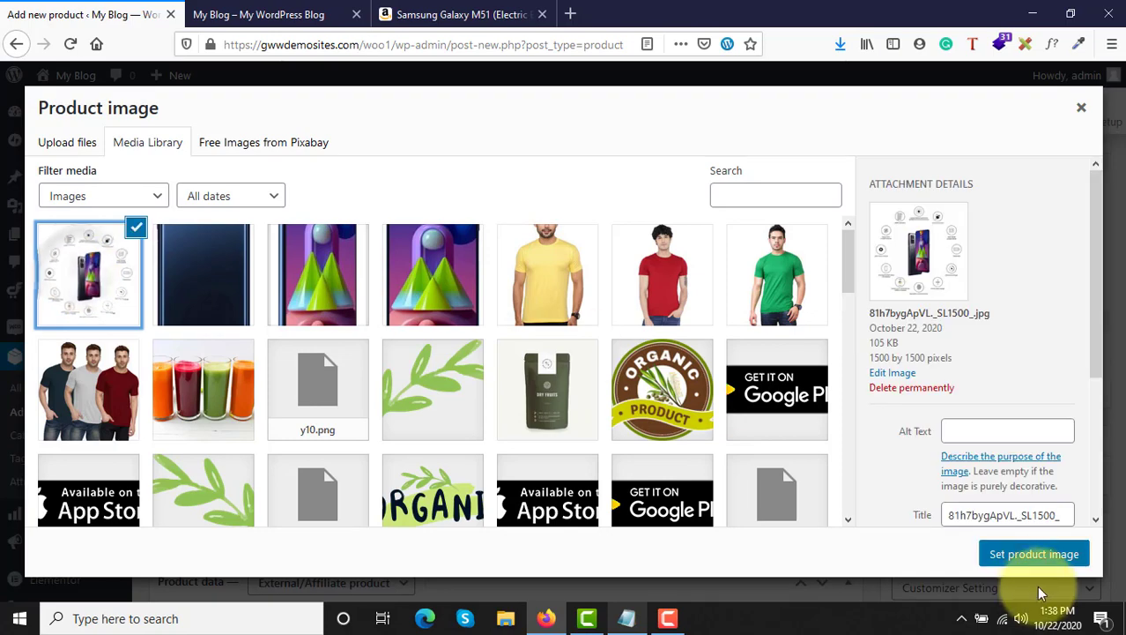
{"action": "left_click", "coordinate": [1023, 556]}
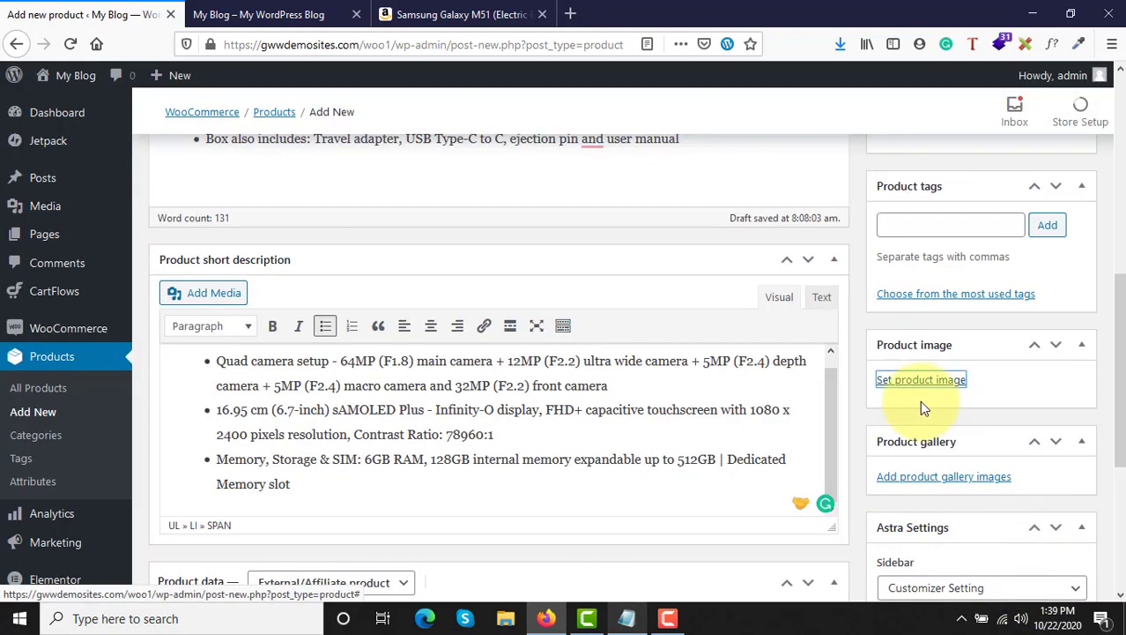
- Check the product data and gallery settings, and publish the Samsung Galaxy M51 product
{"action": "scroll", "coordinate": [1035, 463], "scroll_direction": "down", "scroll_amount": 6}
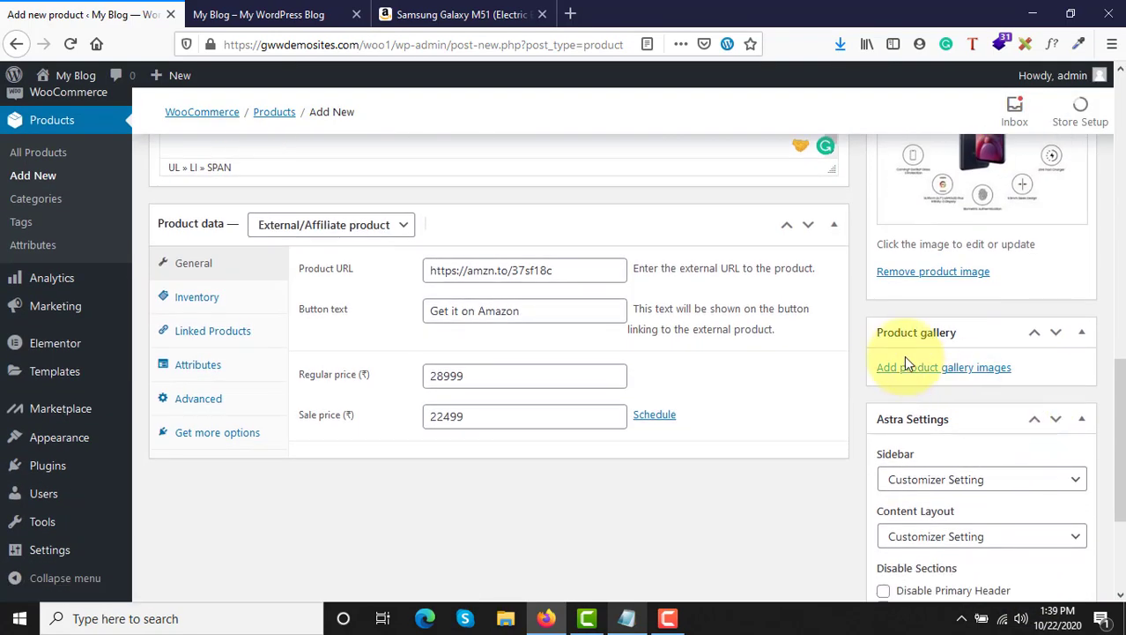
{"action": "scroll", "coordinate": [933, 410], "scroll_direction": "up", "scroll_amount": 10}
{"action": "scroll", "coordinate": [933, 410], "scroll_direction": "up", "scroll_amount": 1}
{"action": "left_click", "coordinate": [1060, 419]}
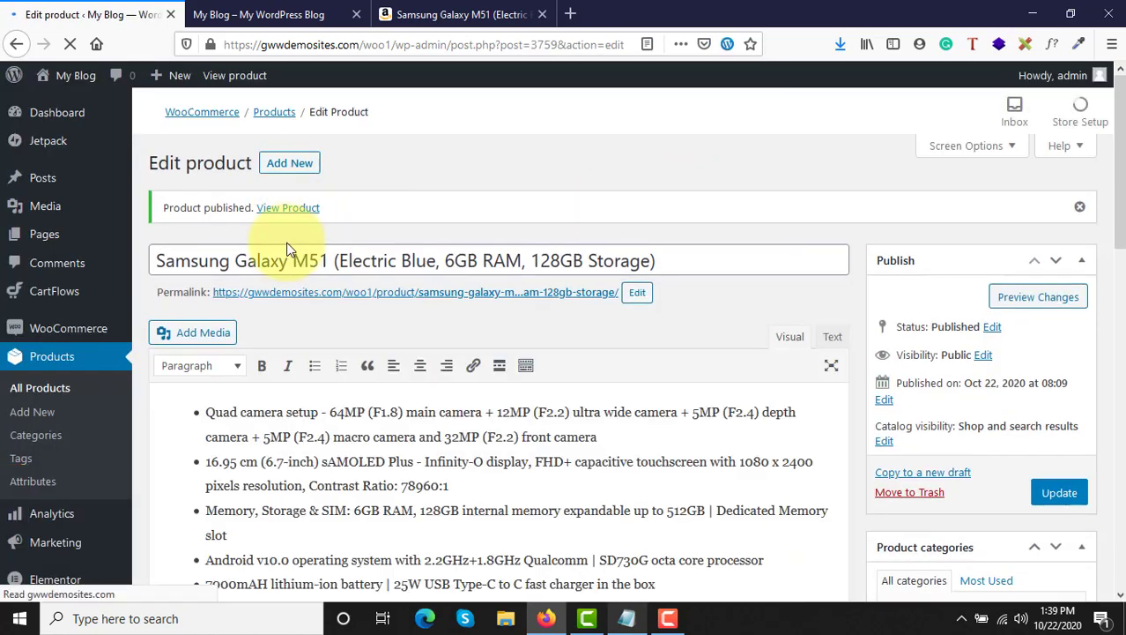
- View the published Samsung Galaxy M51 product page in the store and examine its image, regular price and sale price
{"action": "left_click", "coordinate": [275, 210]}
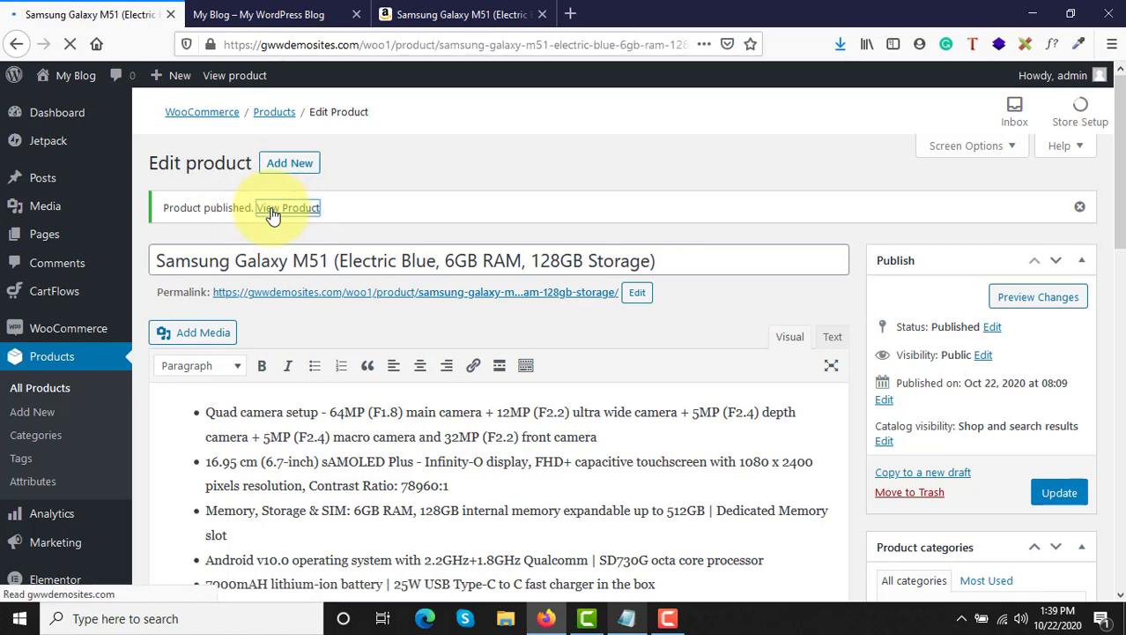
{"action": "scroll", "coordinate": [575, 392], "scroll_direction": "down", "scroll_amount": 4}
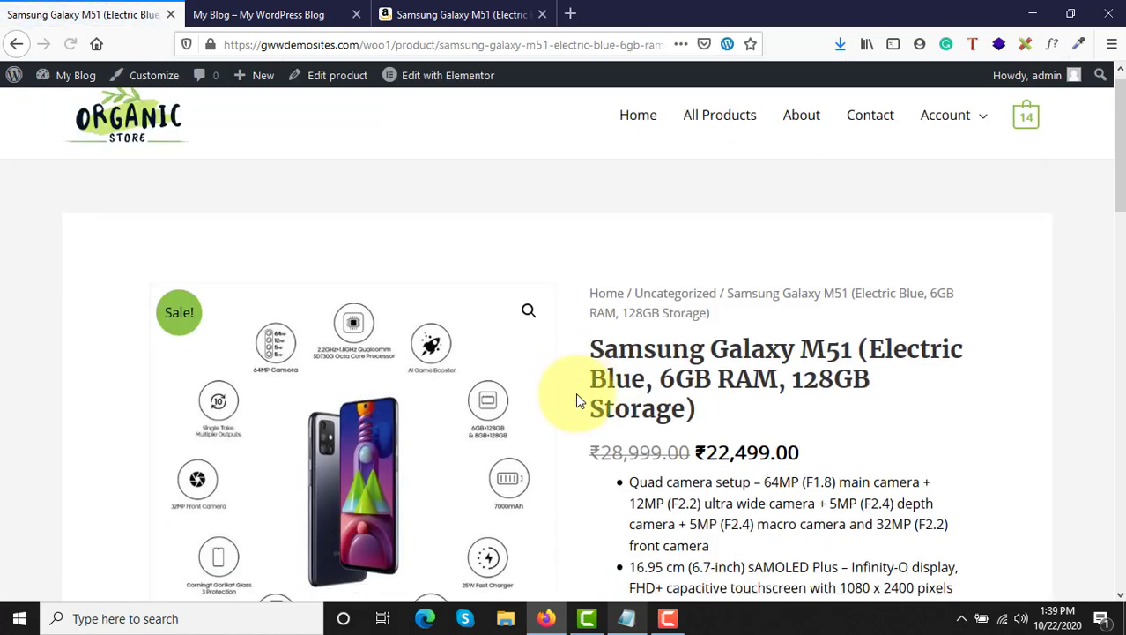
{"action": "scroll", "coordinate": [575, 392], "scroll_direction": "up", "scroll_amount": 3}
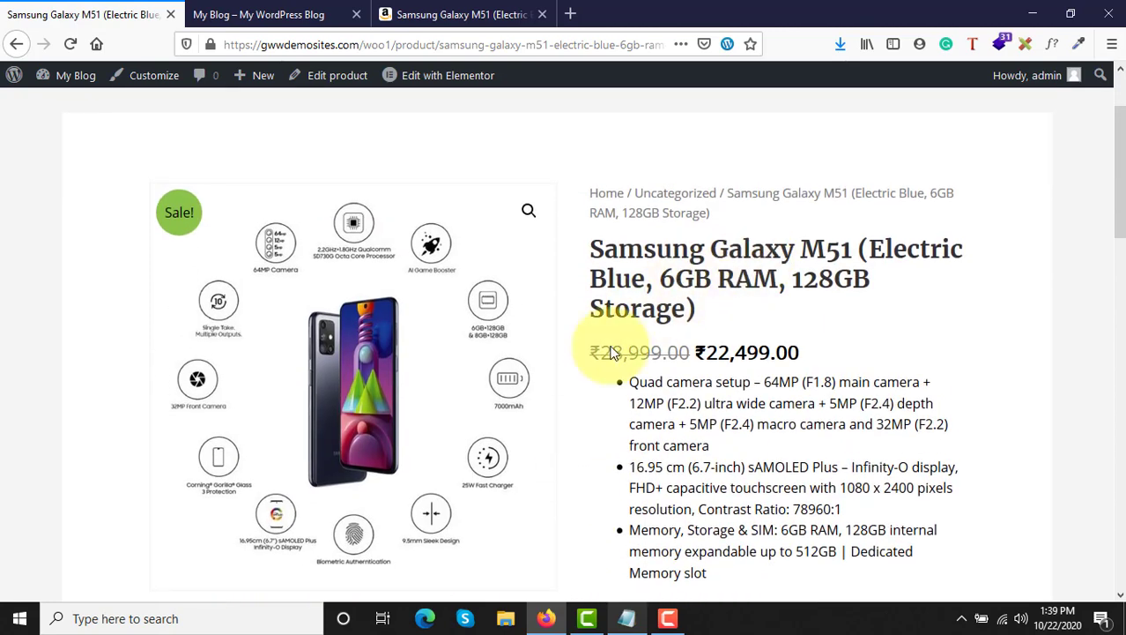
{"action": "left_click_drag", "start_coordinate": [593, 352], "coordinate": [682, 362]}
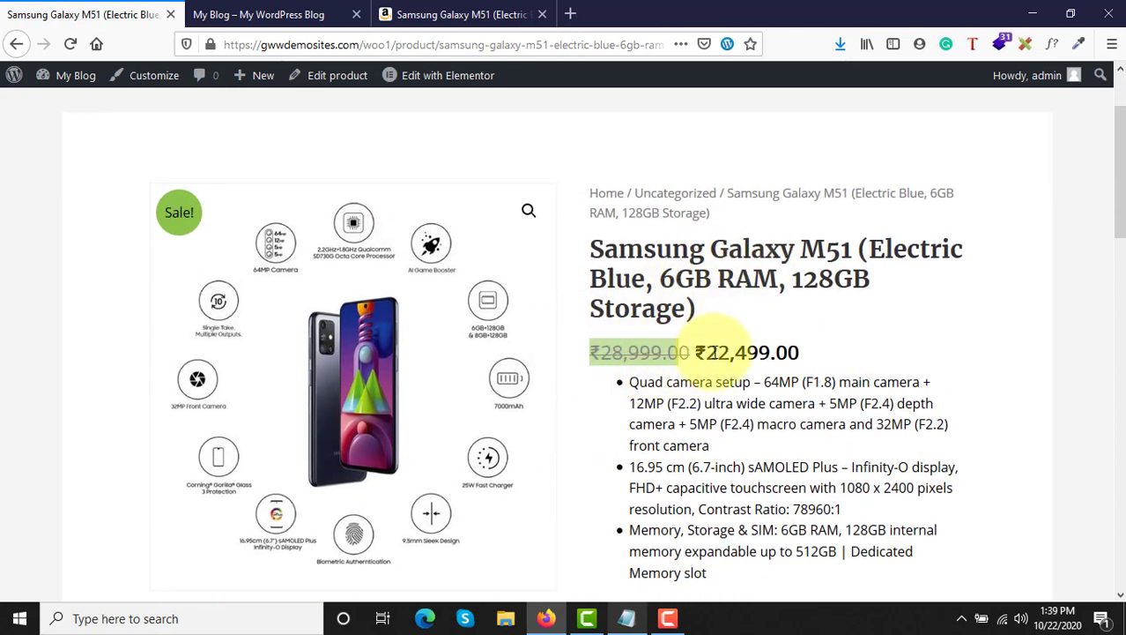
{"action": "left_click_drag", "start_coordinate": [696, 351], "coordinate": [815, 352]}
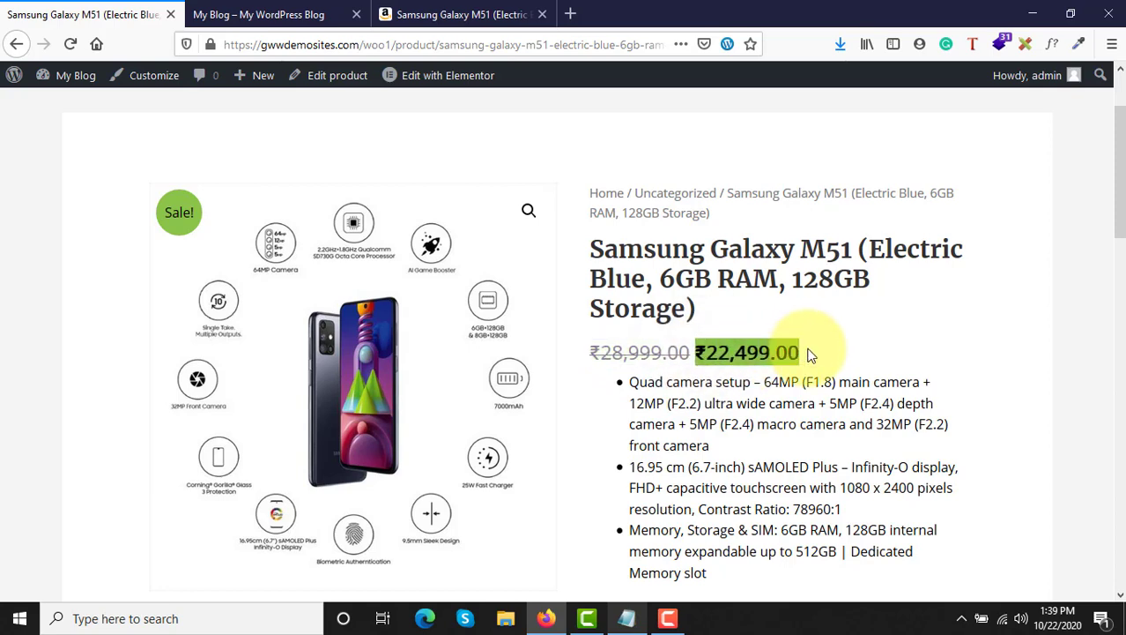
- Examine the product page's short description, full description and customer reviews section for the Samsung Galaxy M51
{"action": "scroll", "coordinate": [809, 353], "scroll_direction": "down", "scroll_amount": 1}
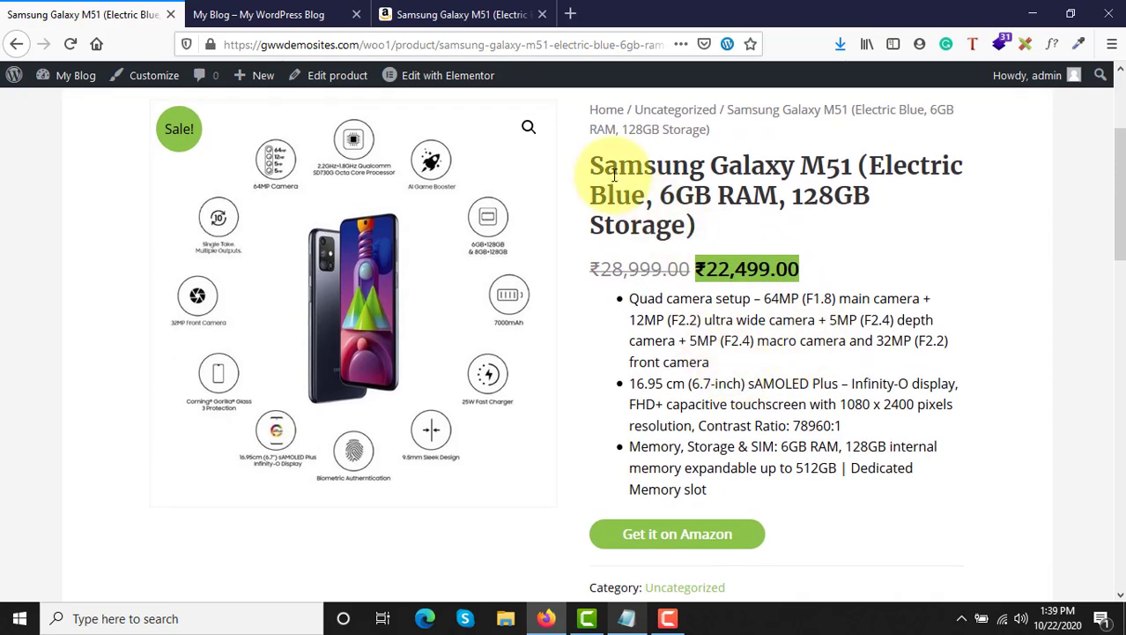
{"action": "scroll", "coordinate": [930, 430], "scroll_direction": "down", "scroll_amount": 3}
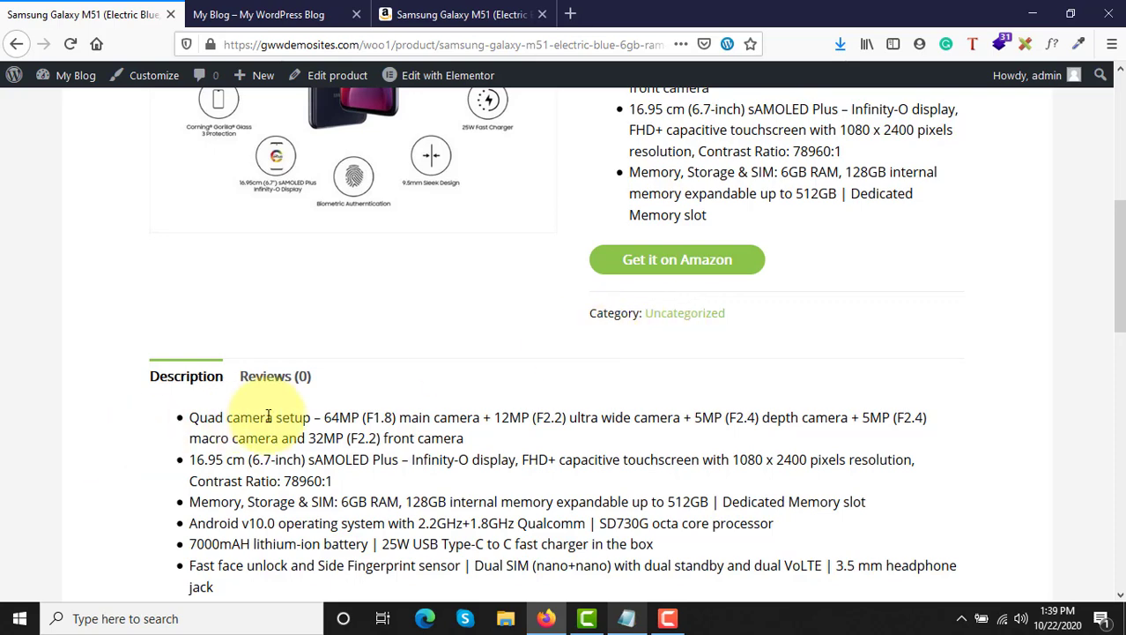
{"action": "scroll", "coordinate": [268, 416], "scroll_direction": "down", "scroll_amount": 3}
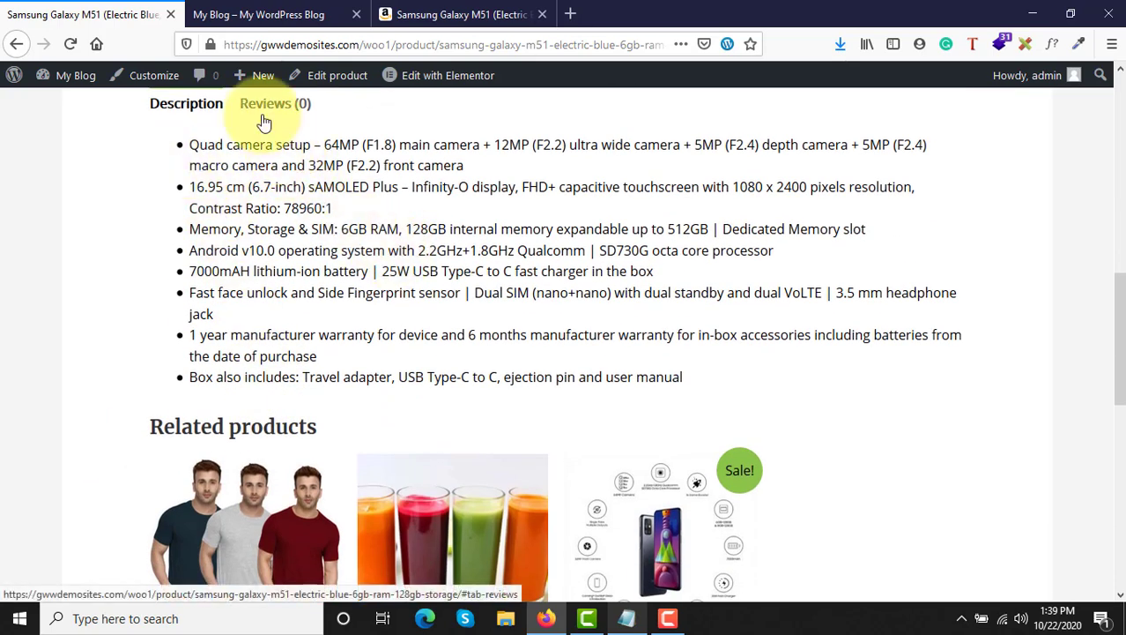
{"action": "left_click", "coordinate": [265, 122]}
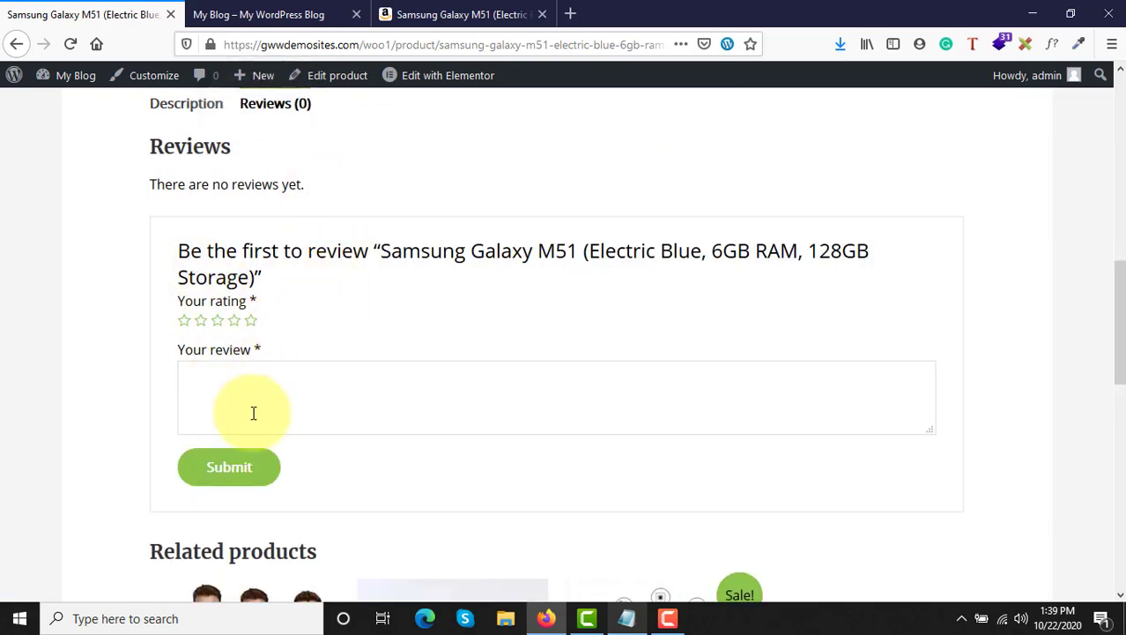
{"action": "scroll", "coordinate": [273, 265], "scroll_direction": "up", "scroll_amount": 2}
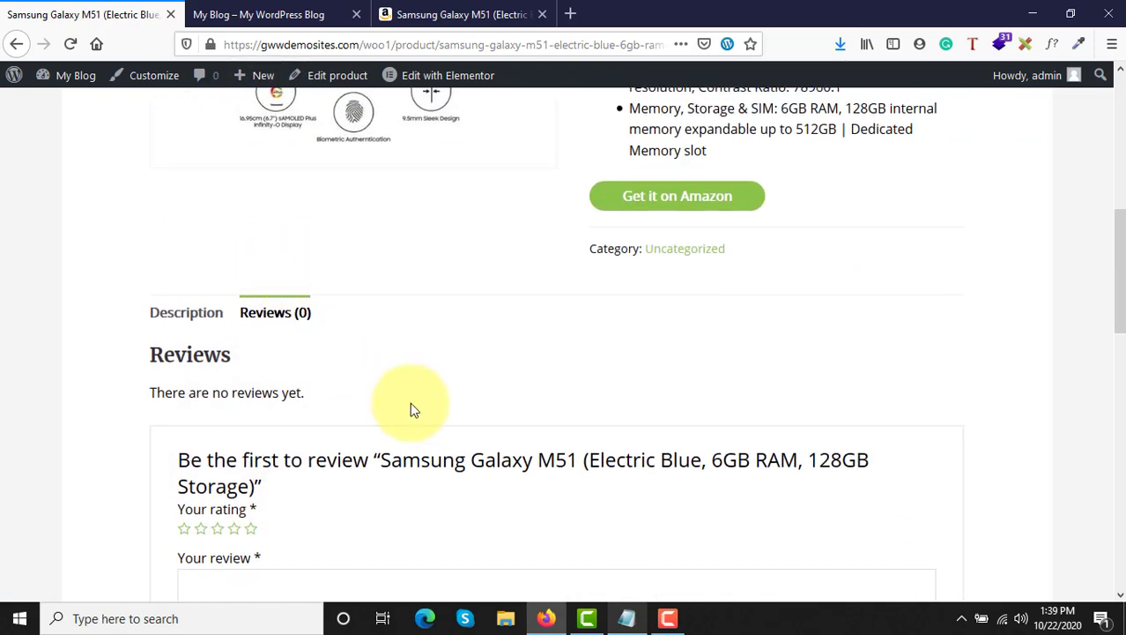
{"action": "scroll", "coordinate": [410, 406], "scroll_direction": "up", "scroll_amount": 4}
{"action": "scroll", "coordinate": [410, 402], "scroll_direction": "up", "scroll_amount": 1}
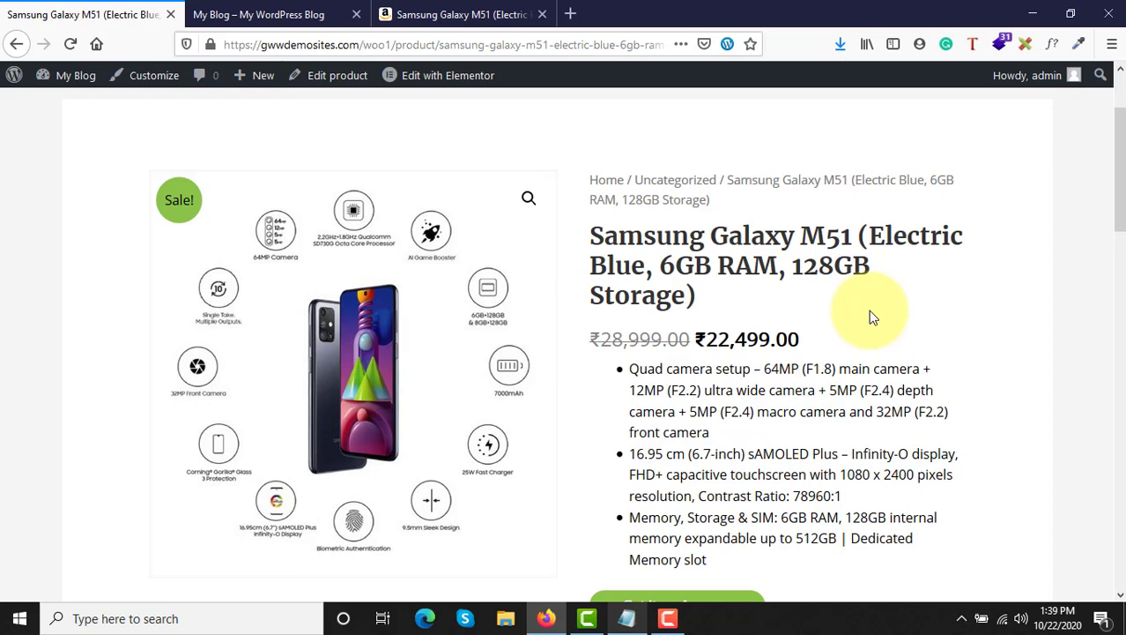
{"action": "scroll", "coordinate": [868, 317], "scroll_direction": "up", "scroll_amount": 2}
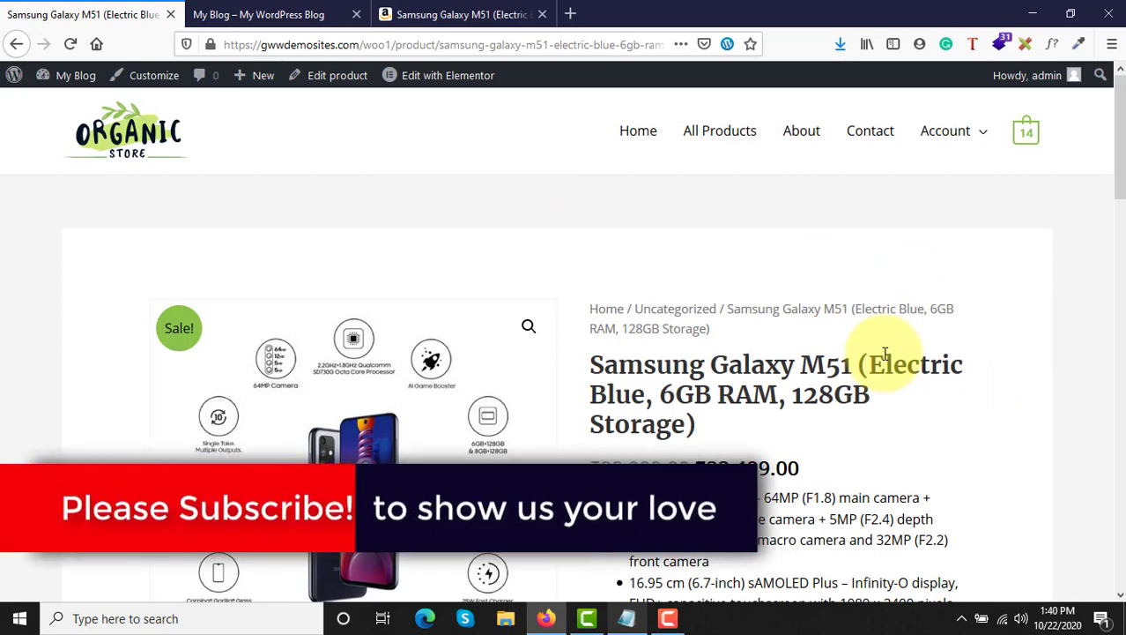
- Test the "Get it on Amazon" affiliate link on the product page and return to the store's product page
{"action": "scroll", "coordinate": [886, 355], "scroll_direction": "down", "scroll_amount": 3}
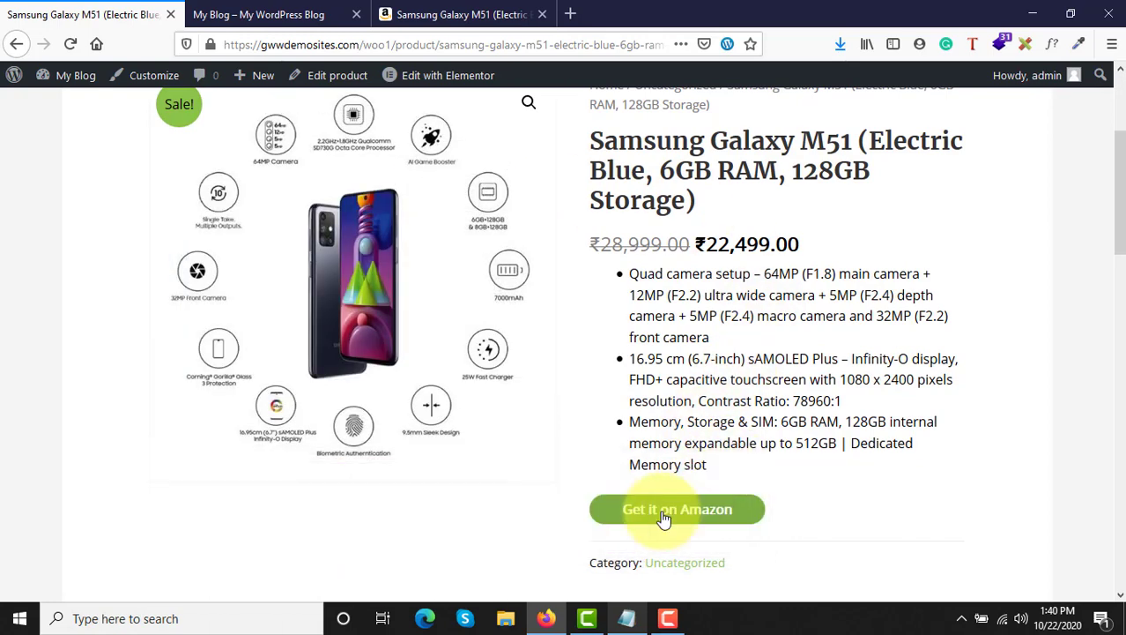
{"action": "left_click", "coordinate": [664, 519]}
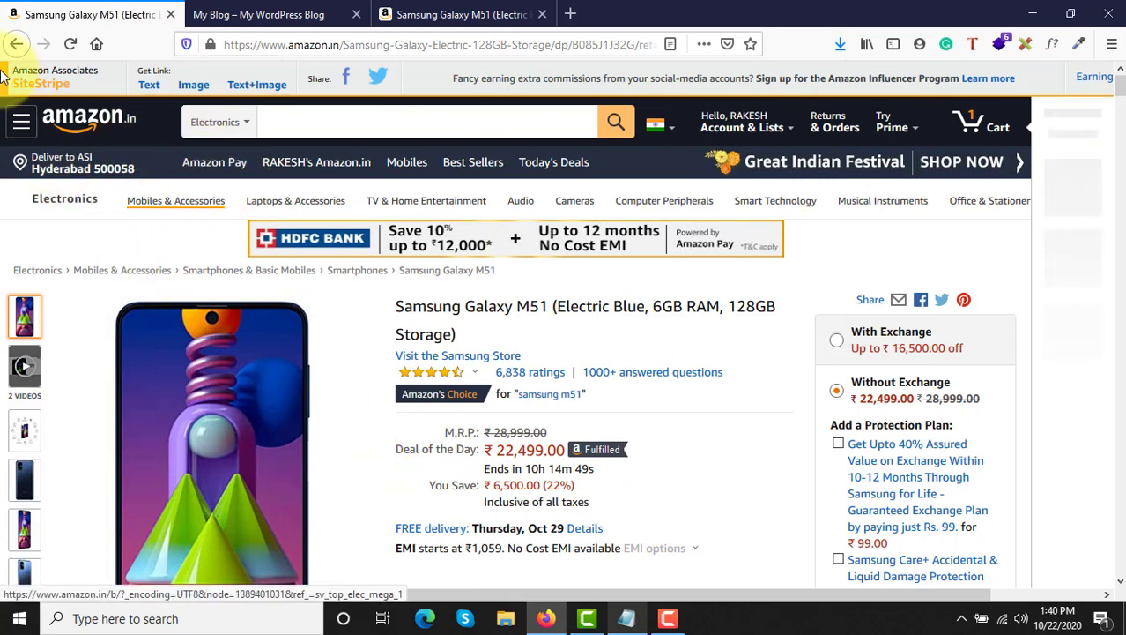
{"action": "left_click", "coordinate": [22, 42]}
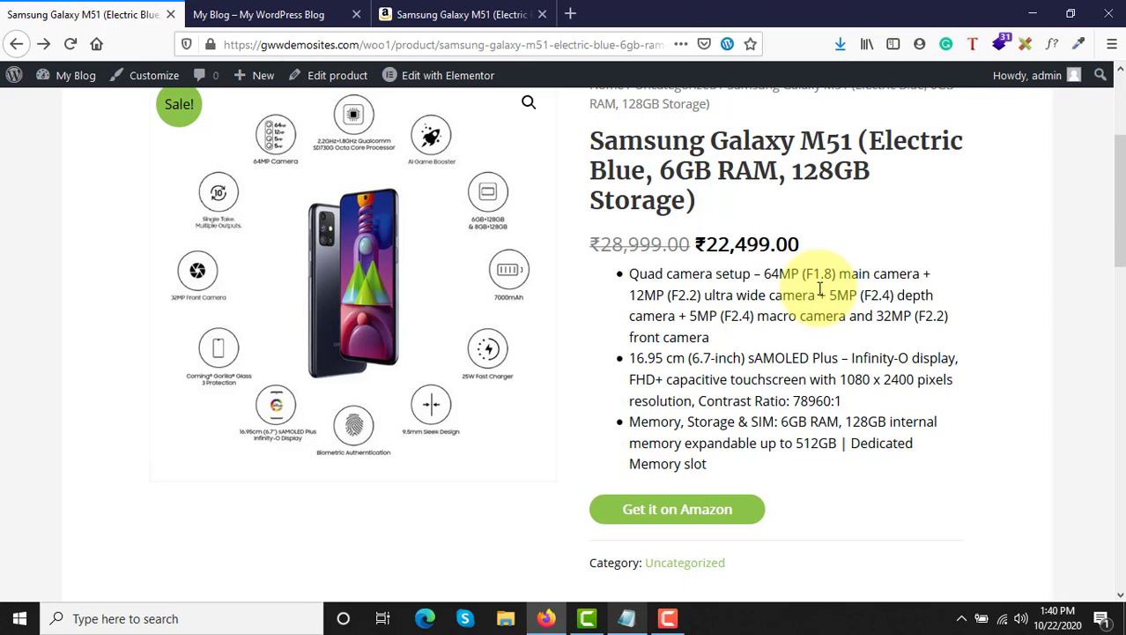
{"action": "scroll", "coordinate": [820, 289], "scroll_direction": "up", "scroll_amount": 3}
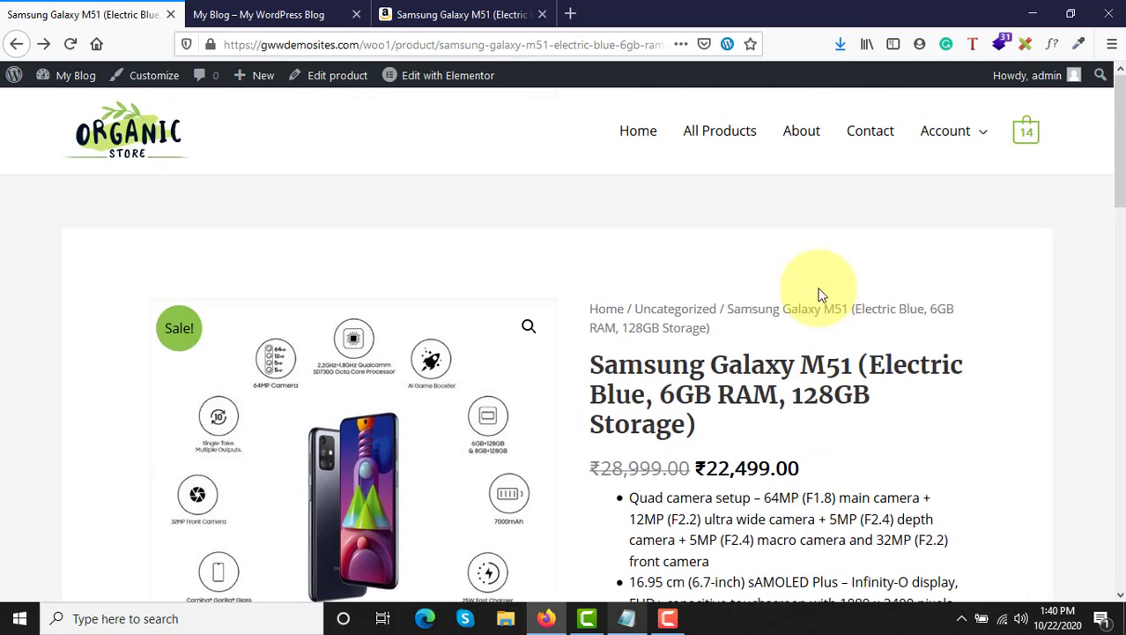